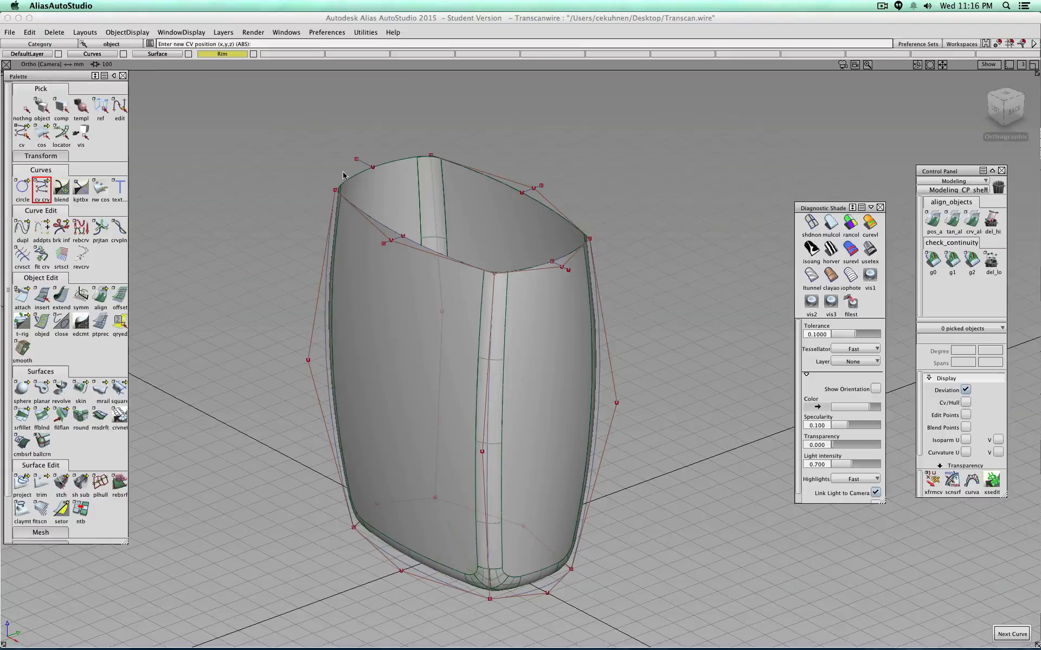
- Draw a degree 3, four-CV profile curve arching up from the short end's rim edge to the outer end of the short guide line
alt+shift+middle_drag(309, 145, 316, 202)
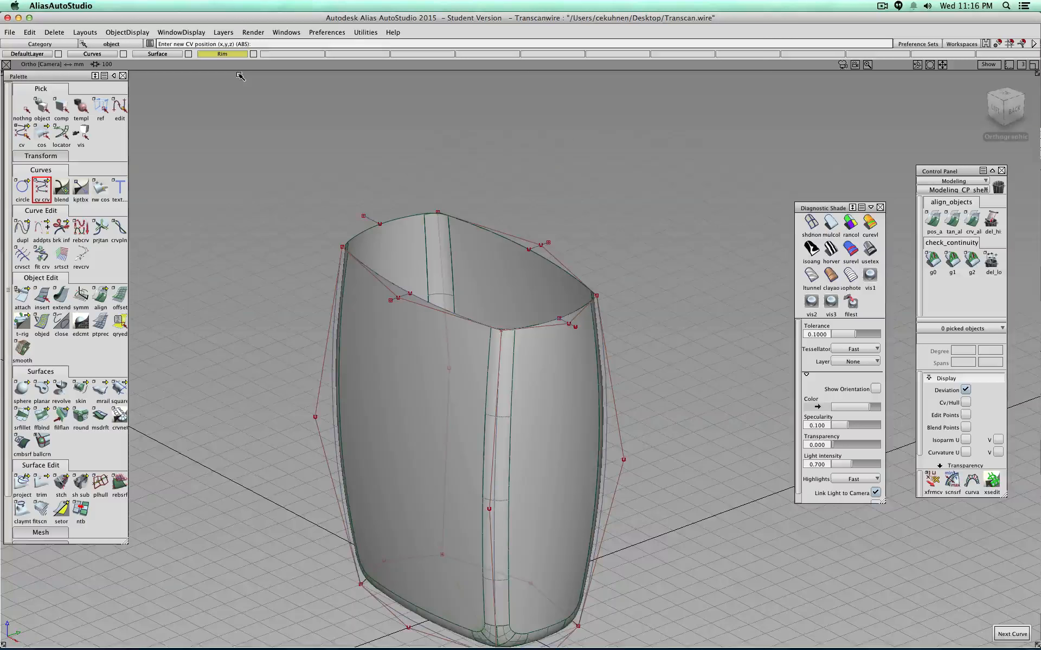
alt+shift+right_drag(240, 76, 435, 298)
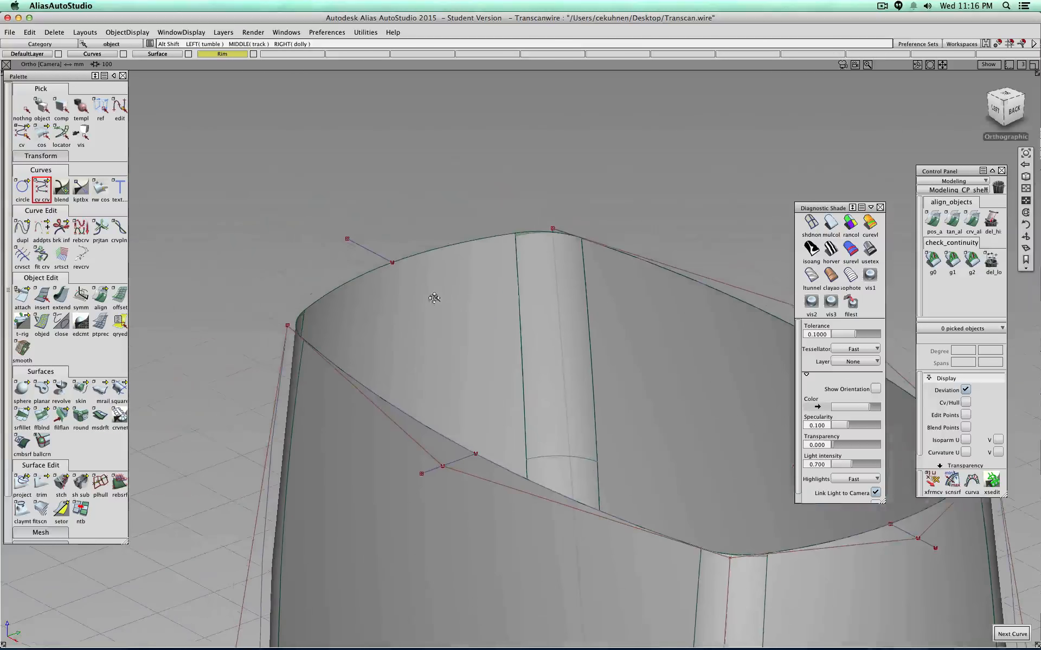
click(393, 262)
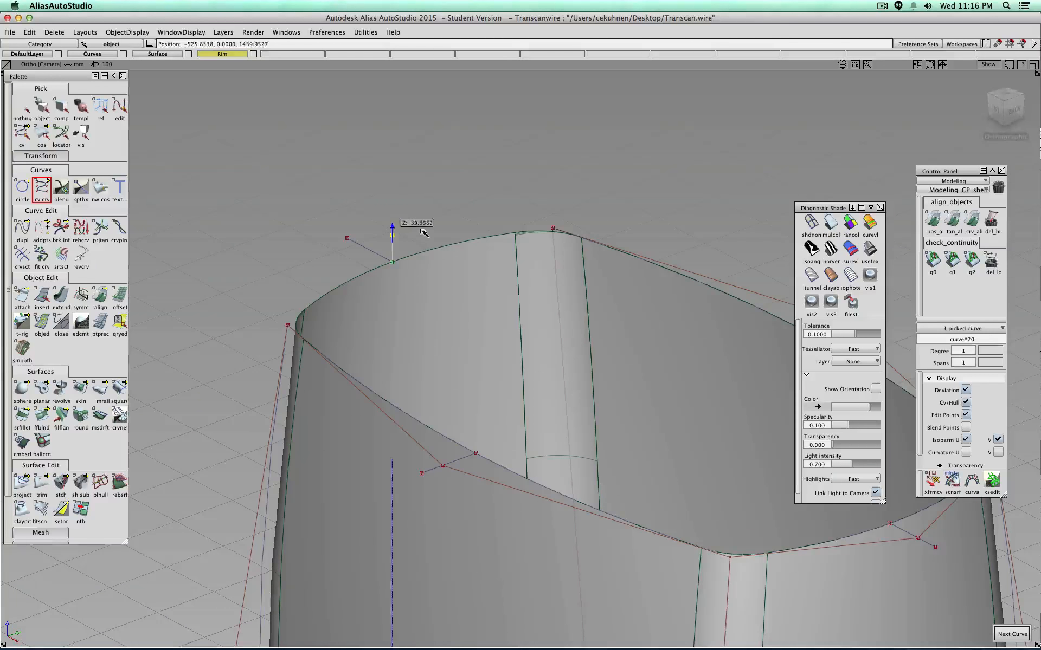
right_drag(423, 232, 418, 224)
drag(379, 221, 349, 208)
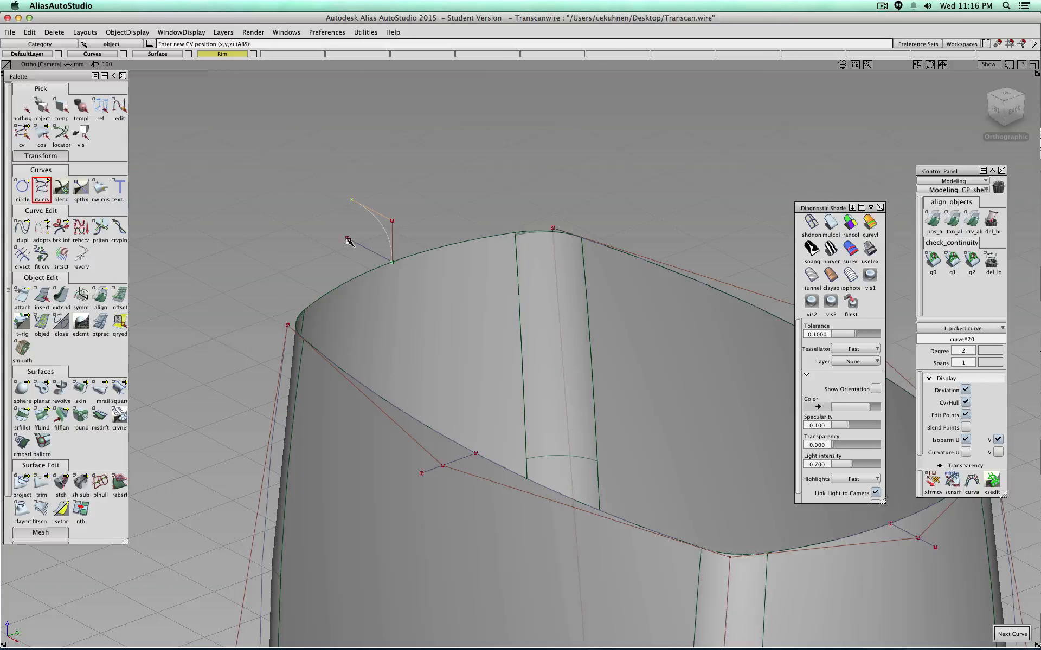
click(347, 237)
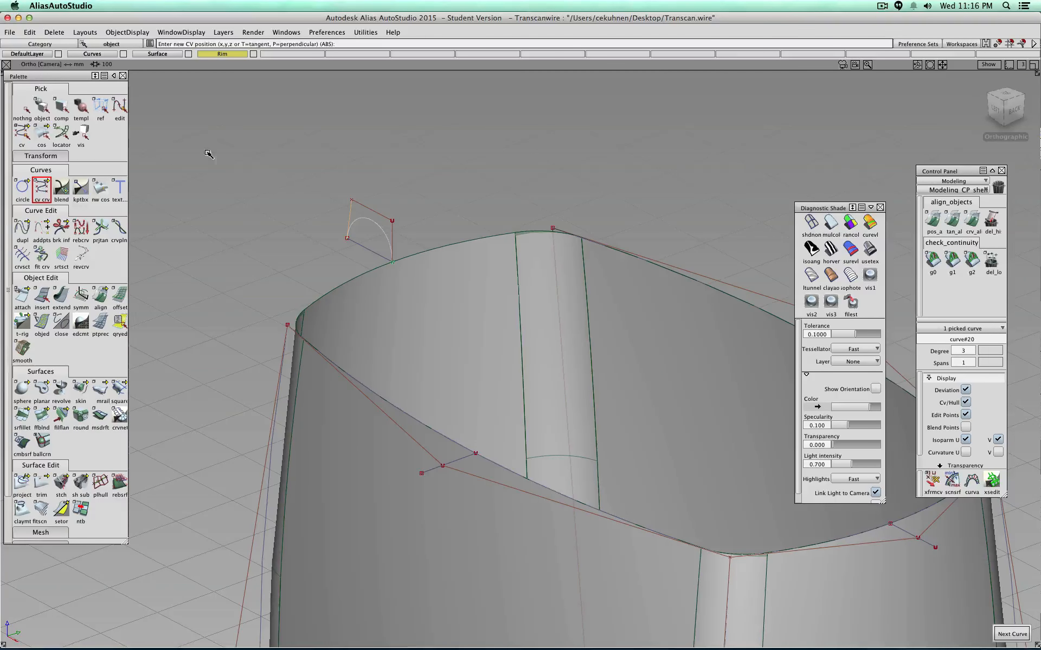
- Deselect the profile curve and hide the Curves layer
click(23, 108)
click(38, 110)
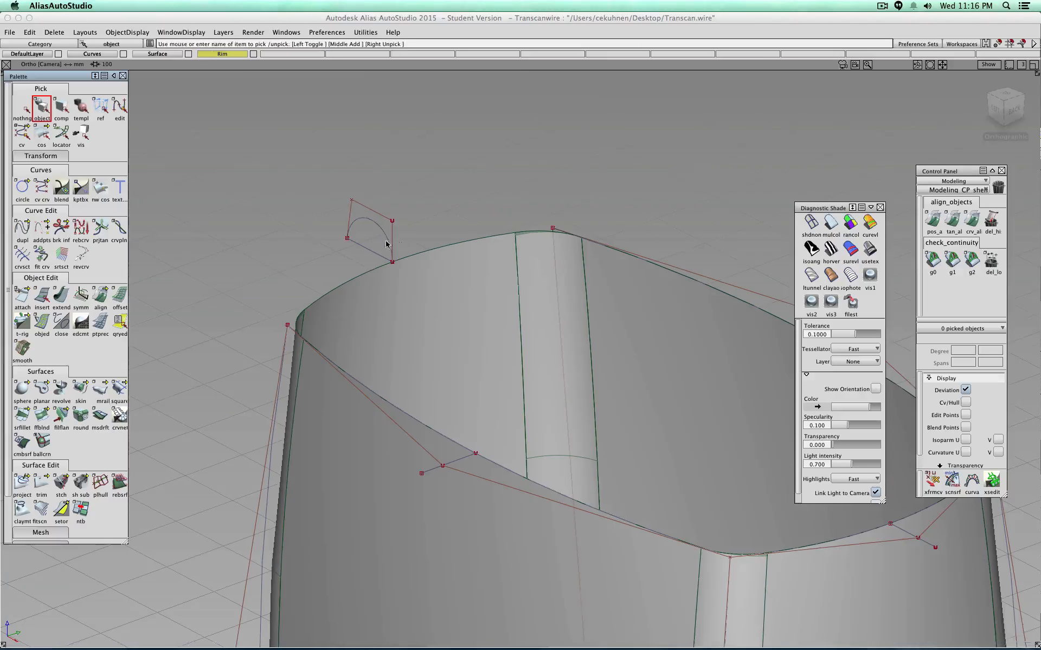
alt+shift+right_drag(386, 241, 375, 229)
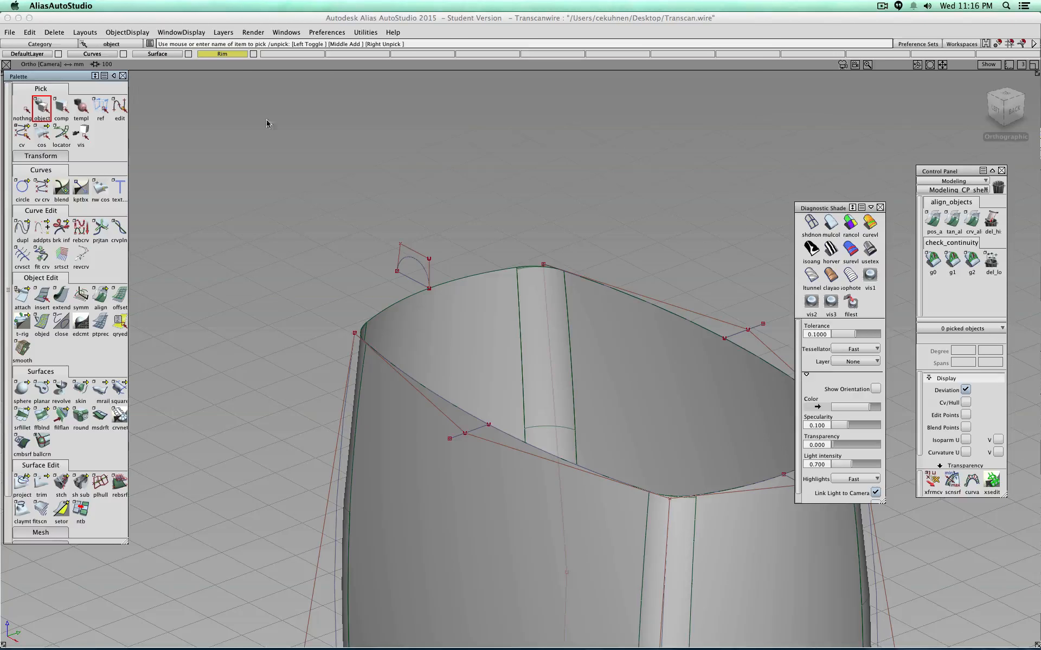
click(124, 53)
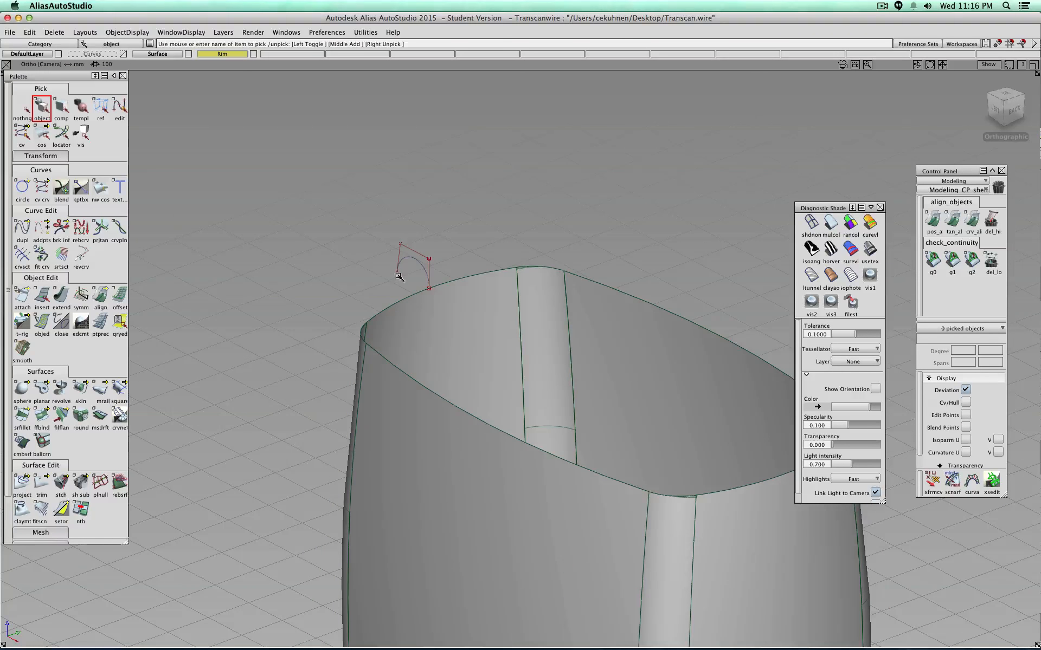
- Raise the profile curve's base CV off the rim, snap it back onto the rim edge with curve snap, and deselect it
alt+shift+drag(325, 302, 348, 304)
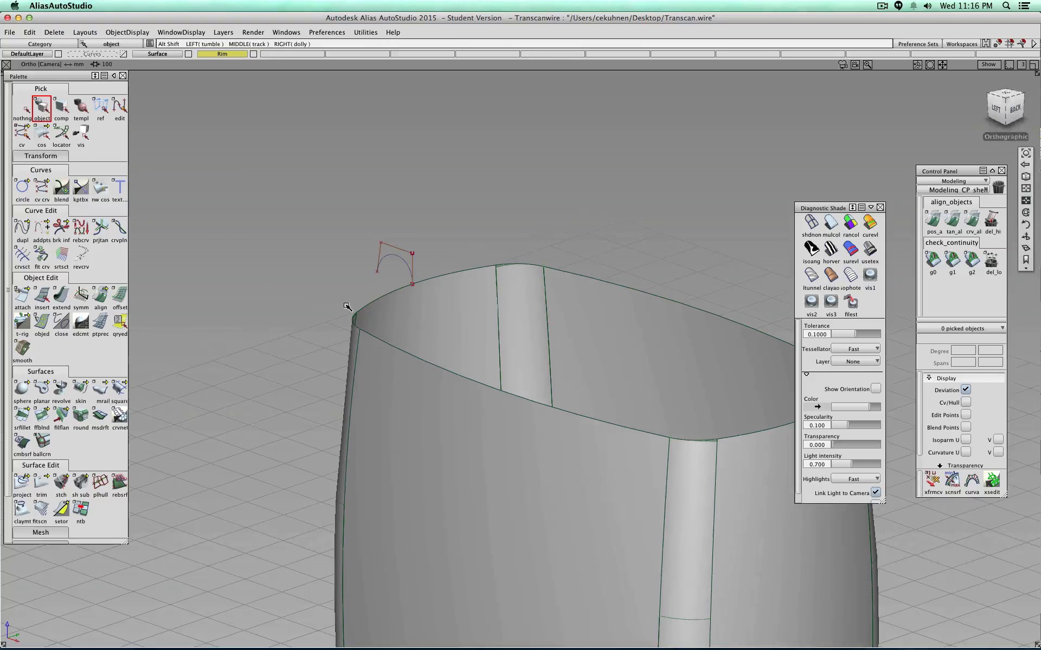
scroll(437, 284, up, 5)
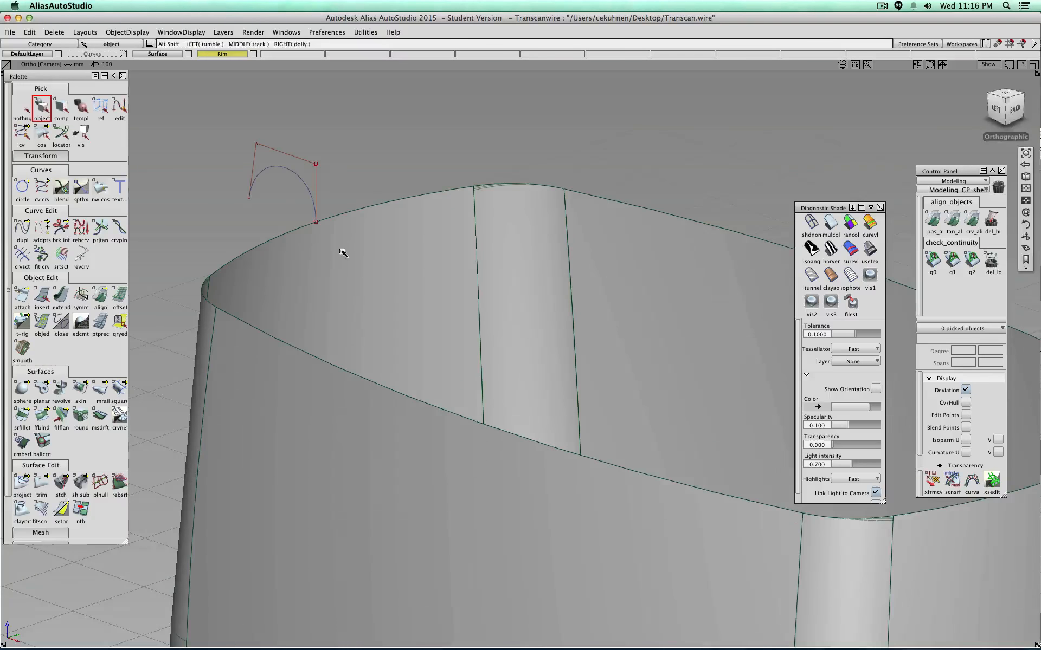
alt+shift+middle_drag(344, 251, 358, 274)
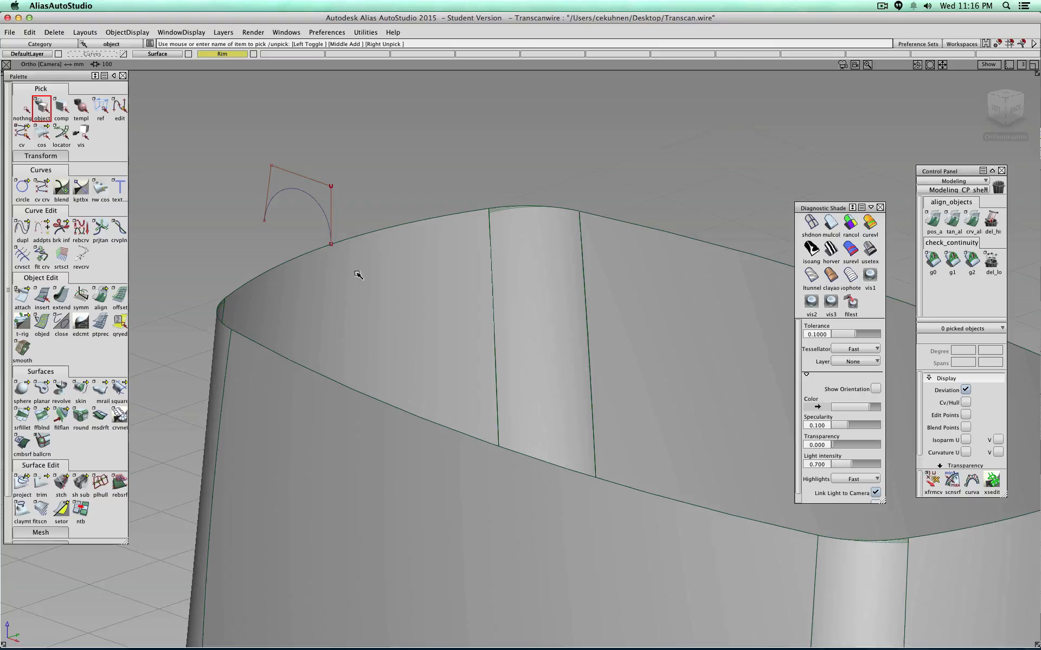
click(22, 133)
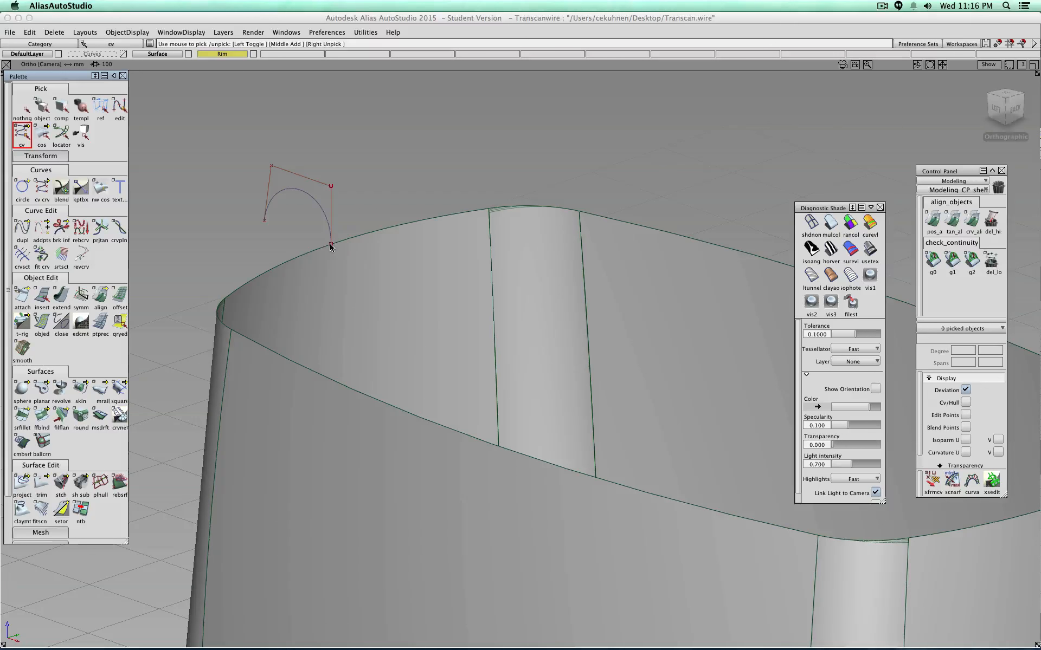
click(330, 244)
ctrl+shift+drag(381, 249, 381, 234)
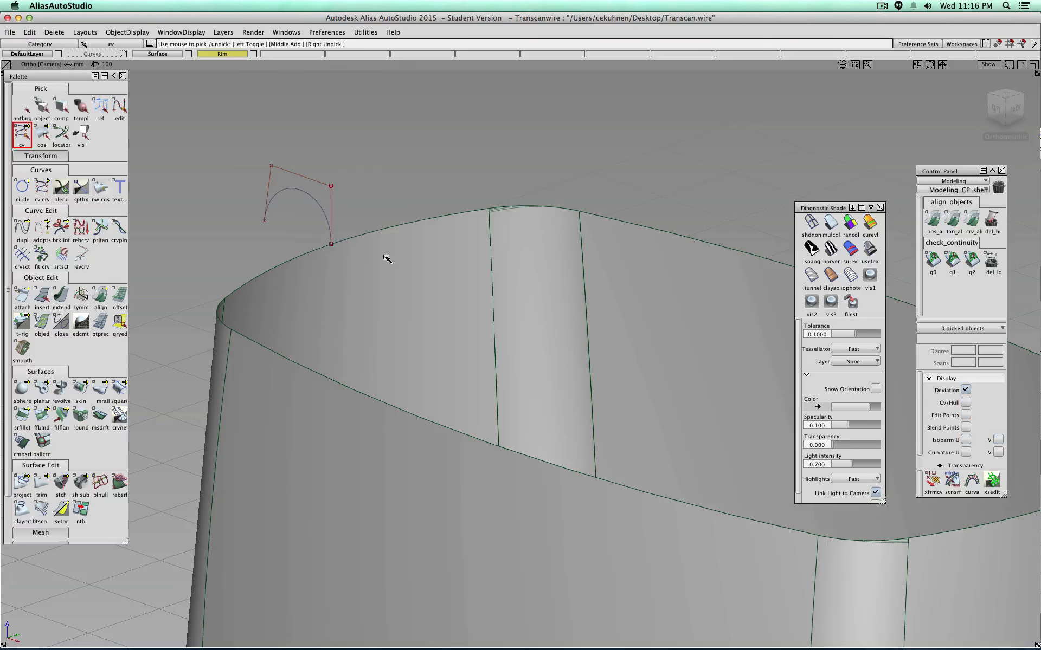
click(330, 244)
ctrl+shift+middle_drag(395, 266, 396, 240)
right_drag(400, 269, 401, 253)
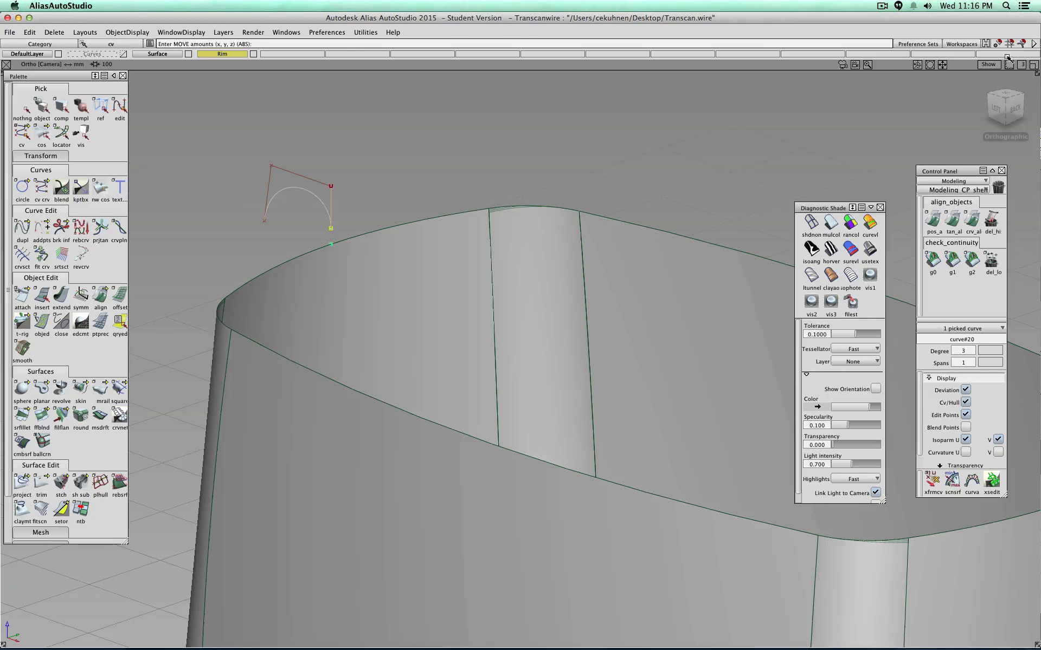
click(1021, 44)
drag(425, 222, 330, 244)
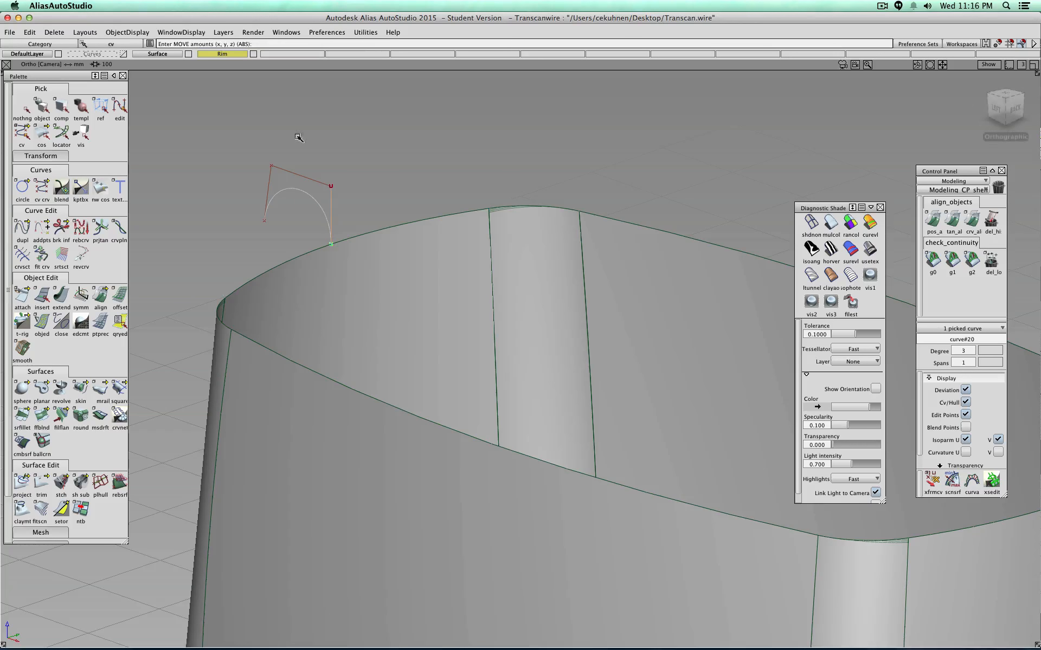
click(24, 112)
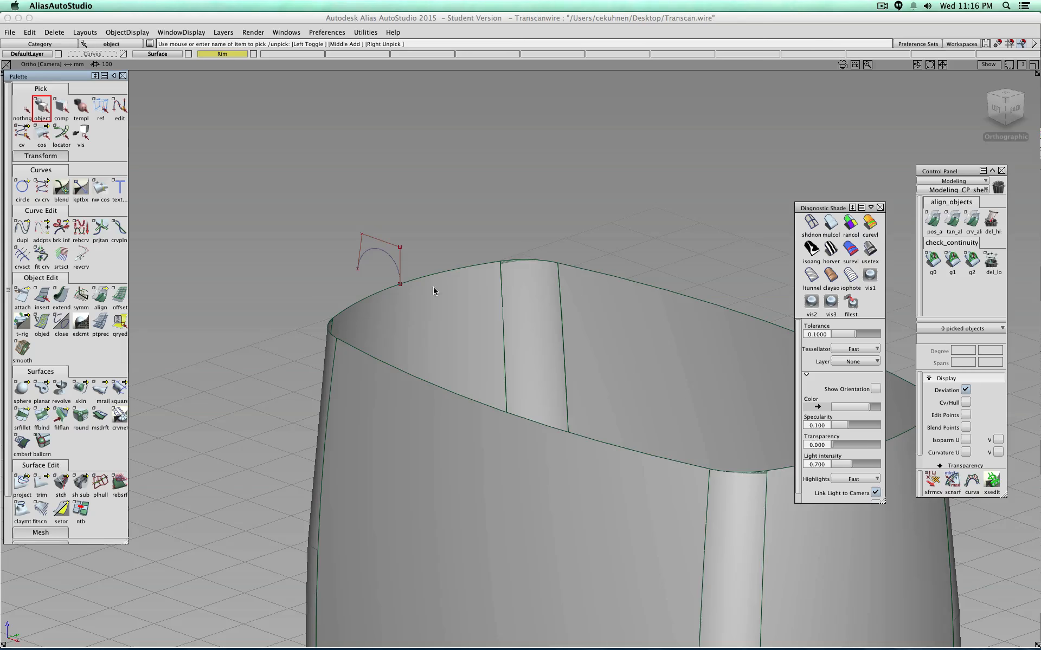
- Set up a Monorail surface with one generation curve and one rail curve, with Rail 1 continuity set to G1 Tangent
alt+shift+drag(449, 298, 578, 312)
alt+shift+middle_drag(572, 307, 484, 230)
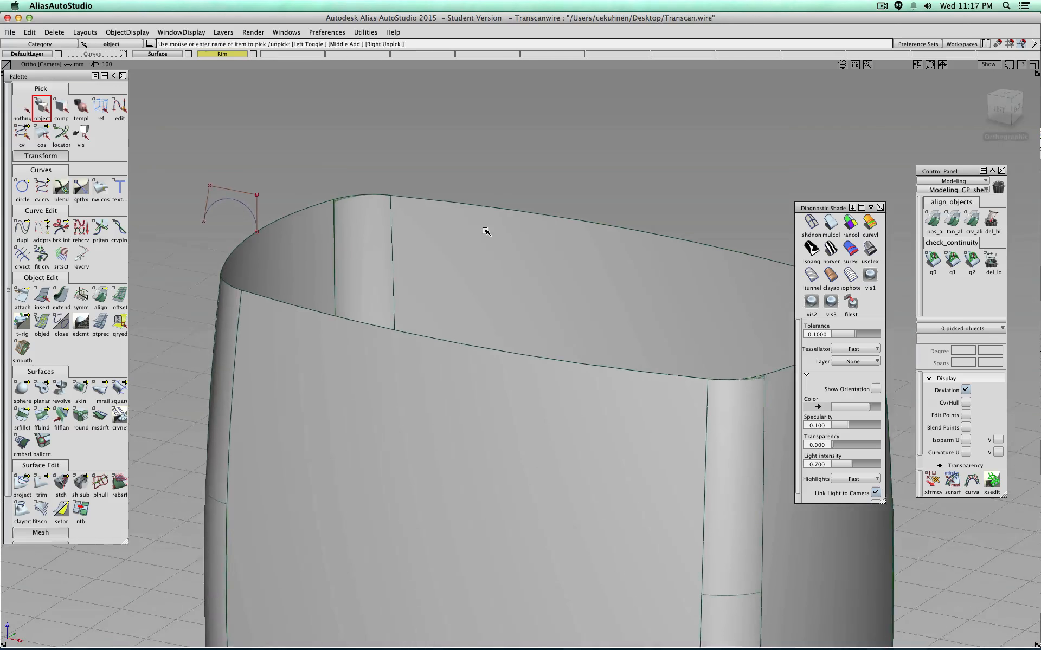
scroll(487, 231, up, 4)
scroll(486, 231, down, 7)
alt+shift+drag(533, 241, 480, 251)
alt+shift+middle_drag(502, 238, 462, 223)
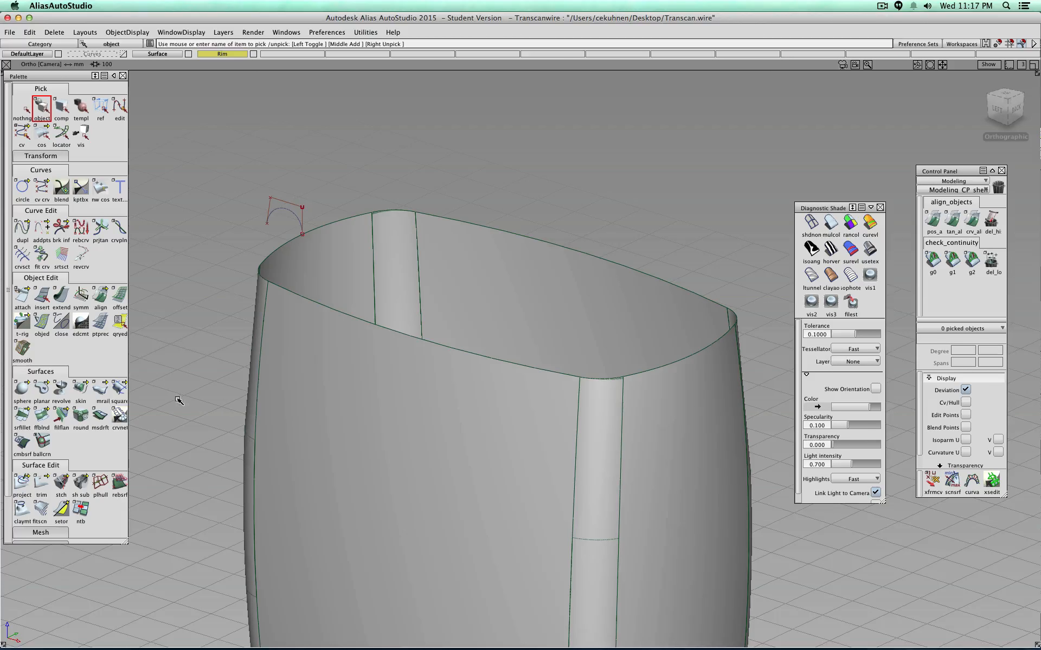
click(106, 392)
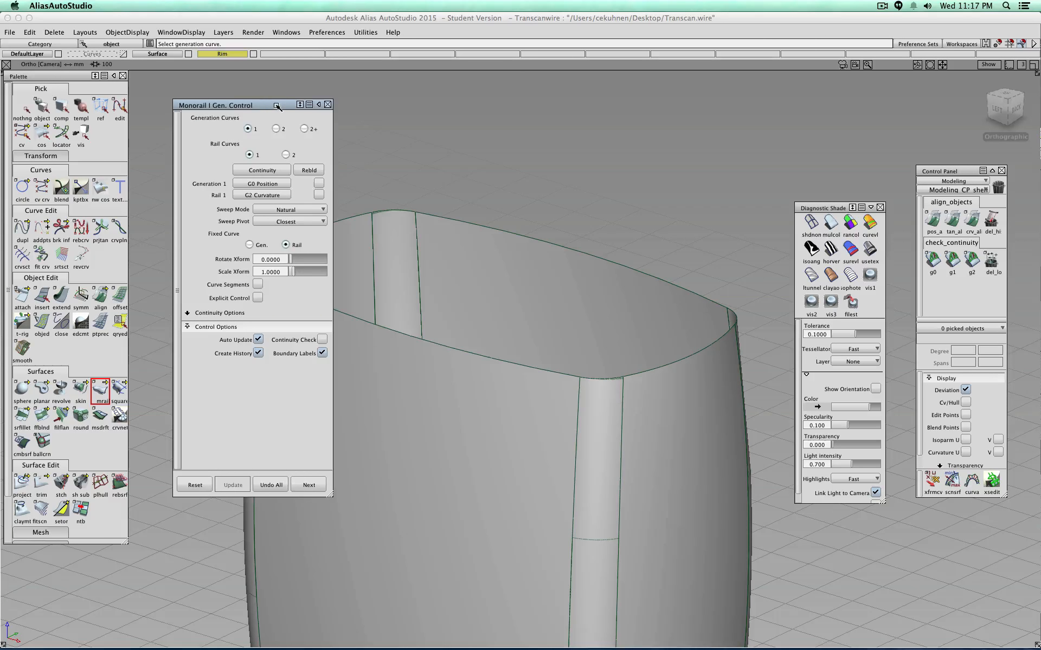
drag(277, 107, 580, 97)
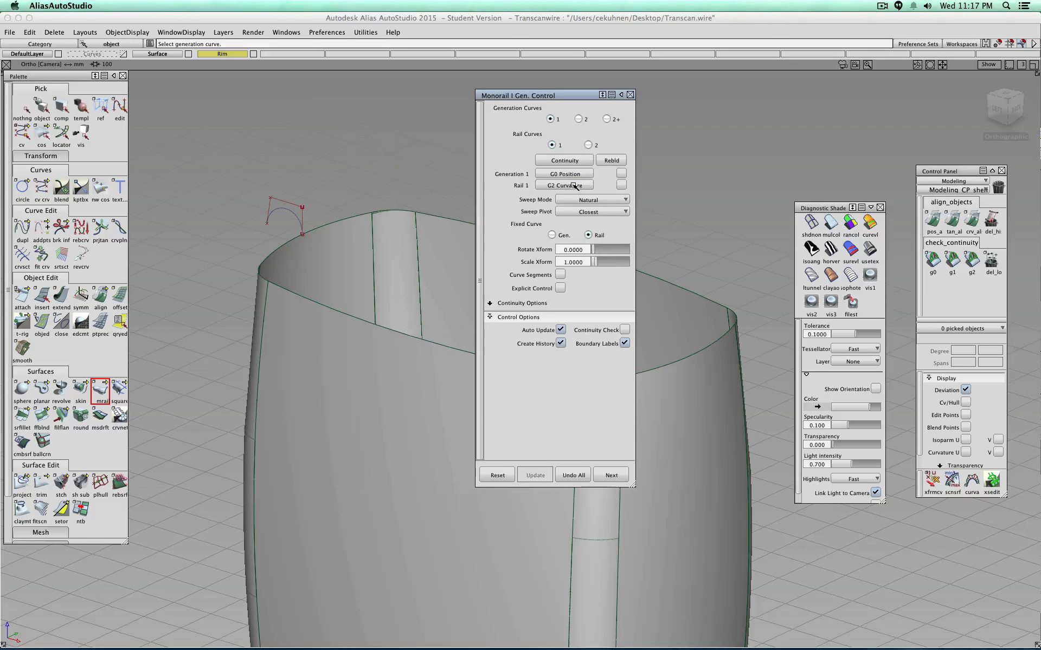
click(573, 186)
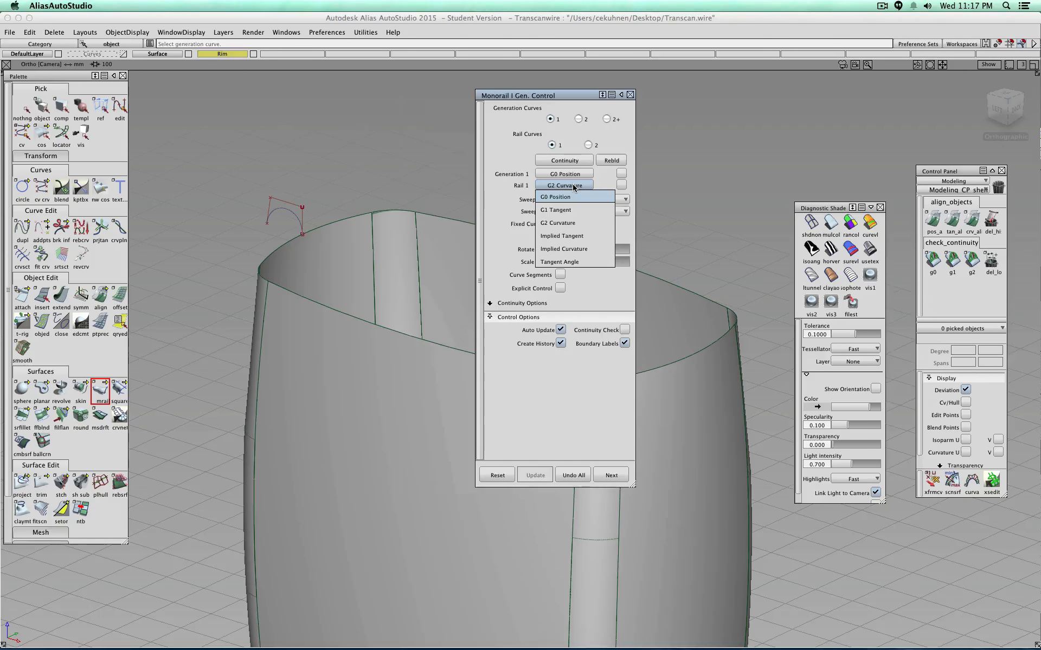
click(575, 212)
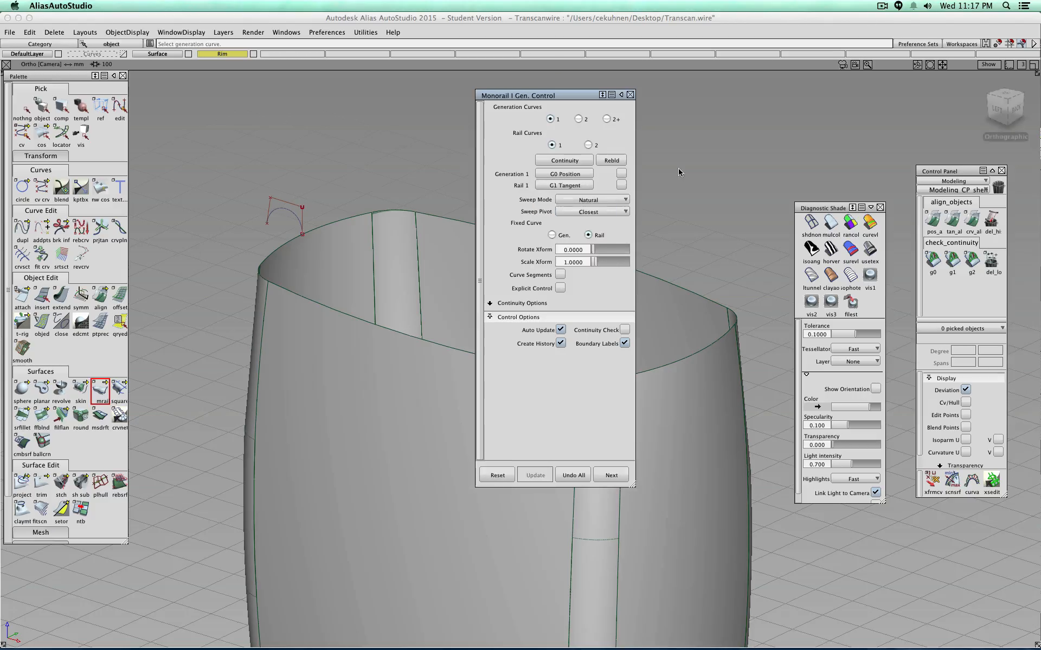
- Build a rail surface from the arched profile curve along the short side's rim edge and accept it
click(286, 212)
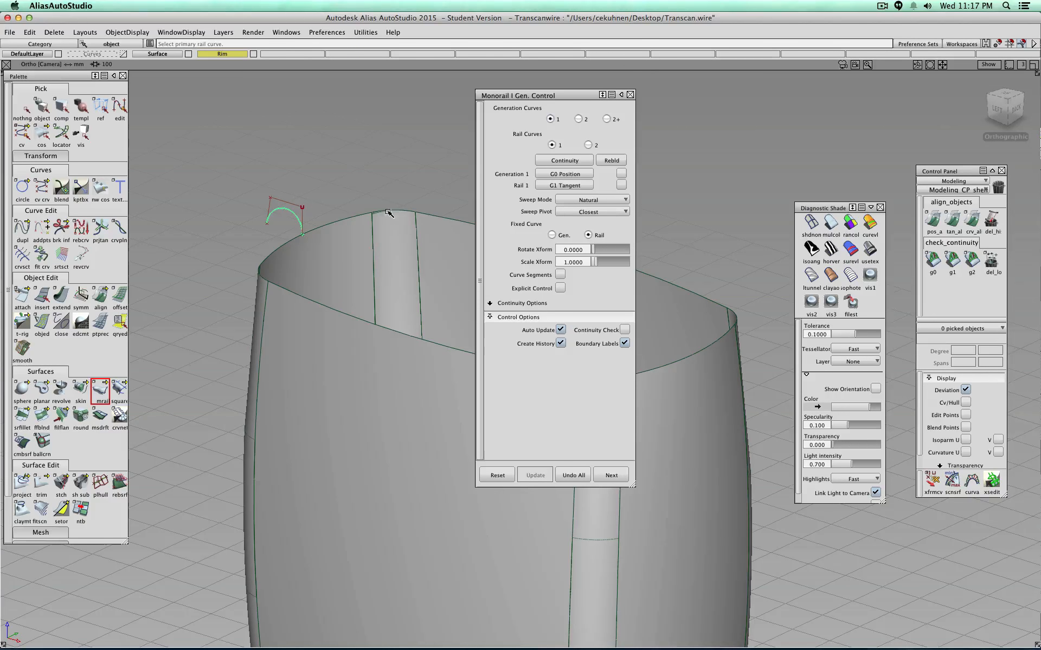
click(328, 223)
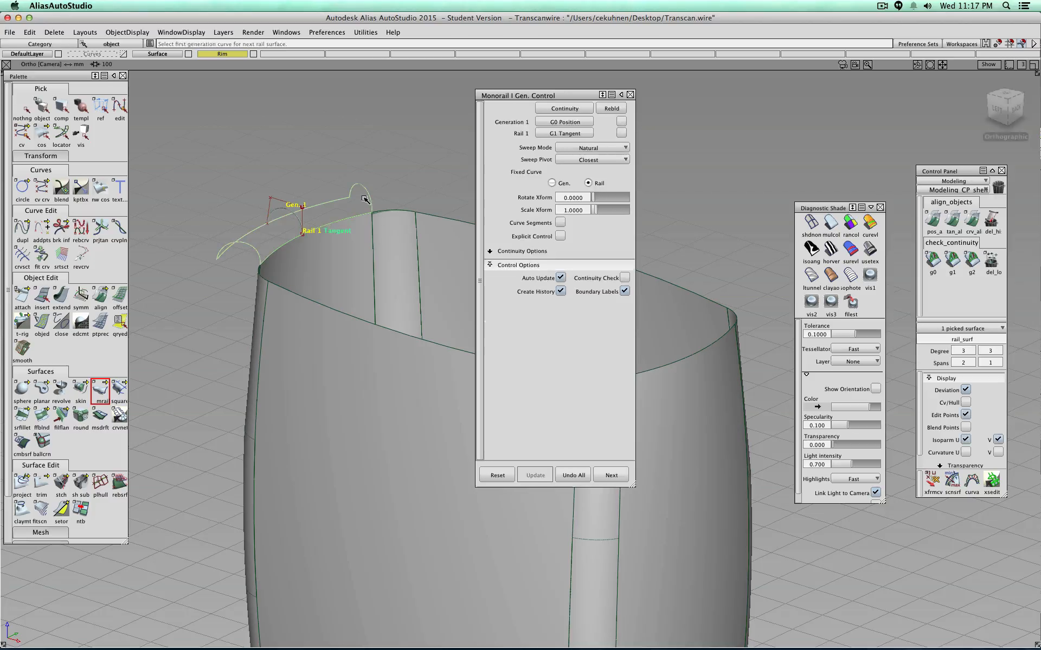
shift+super+middle_drag(417, 156, 389, 178)
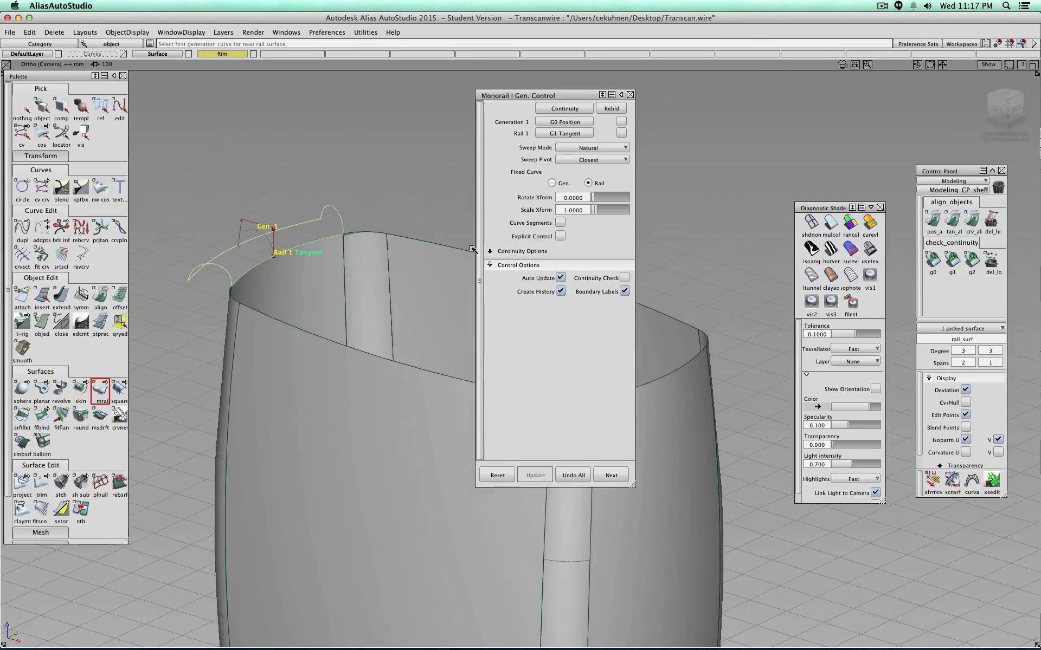
click(603, 475)
- Build a rail surface around the adjacent rounded corner, using the first lip surface's end edge as generation curve and the corner's rim edge as rail
shift+super+right_drag(334, 214, 441, 295)
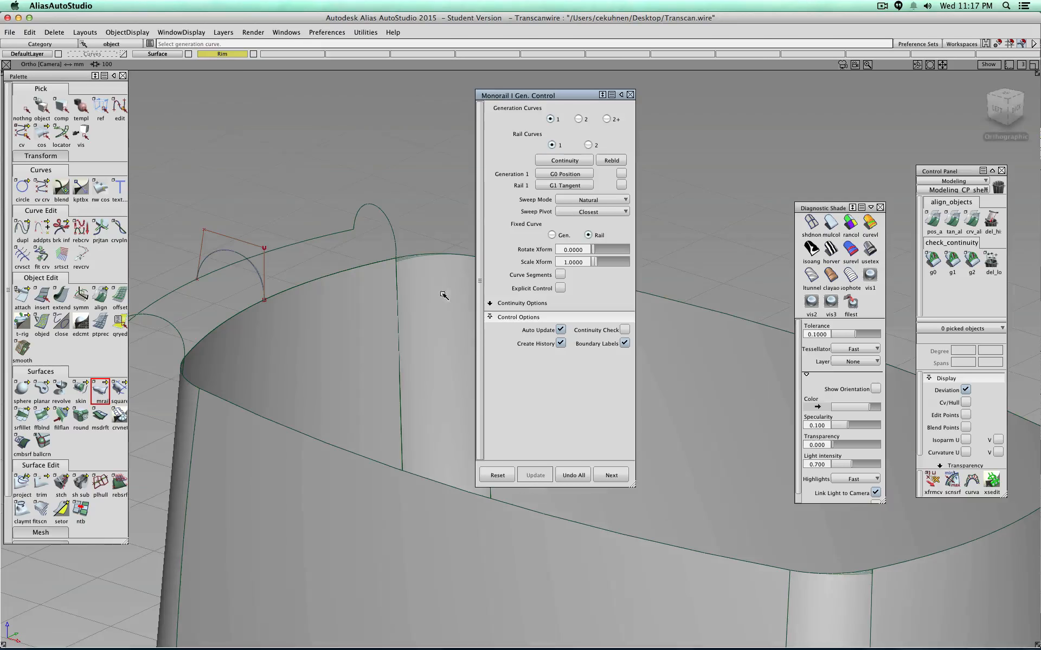
click(388, 221)
shift+super+middle_drag(418, 267, 343, 263)
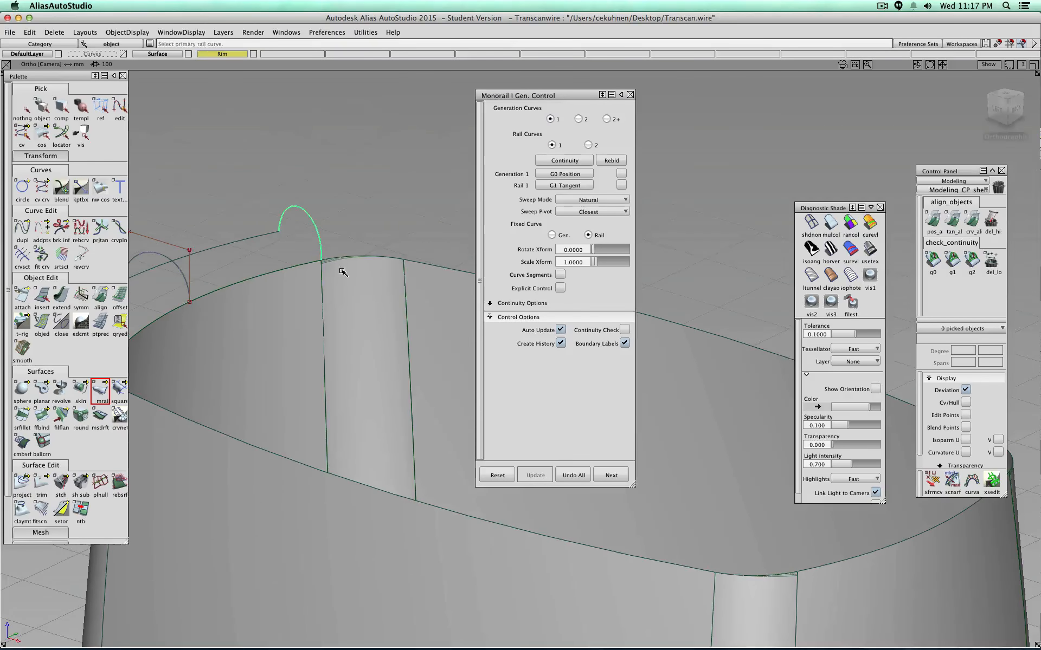
click(386, 258)
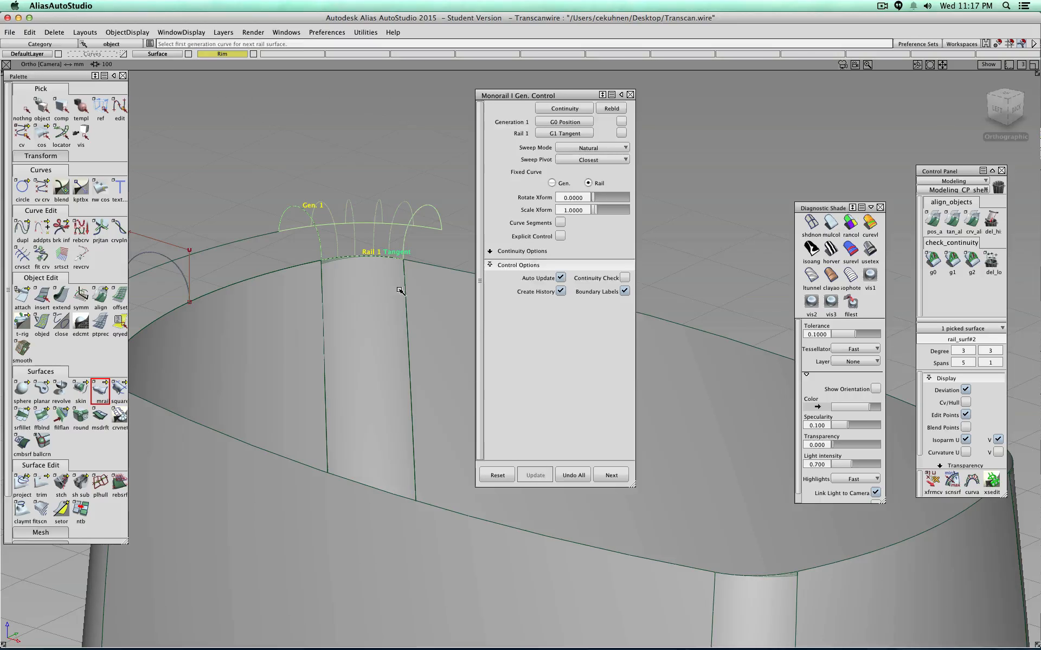
alt+shift+middle_drag(419, 291, 343, 298)
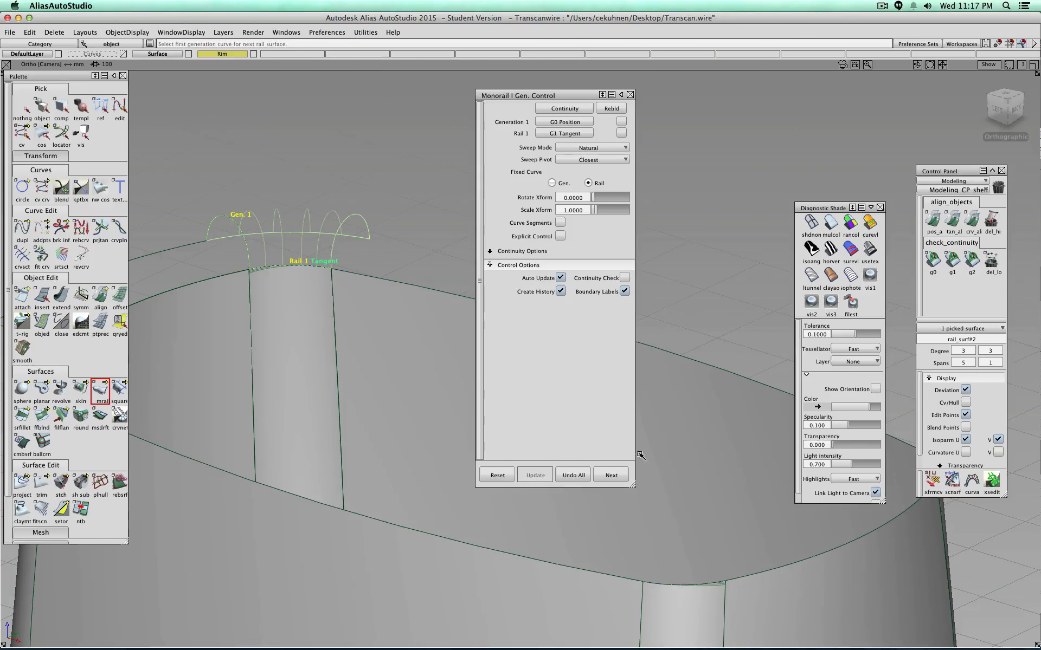
click(611, 475)
- Continue the lip along the far long side's rim edge from the corner surface's end edge, and accept the rail surface
click(335, 248)
click(354, 271)
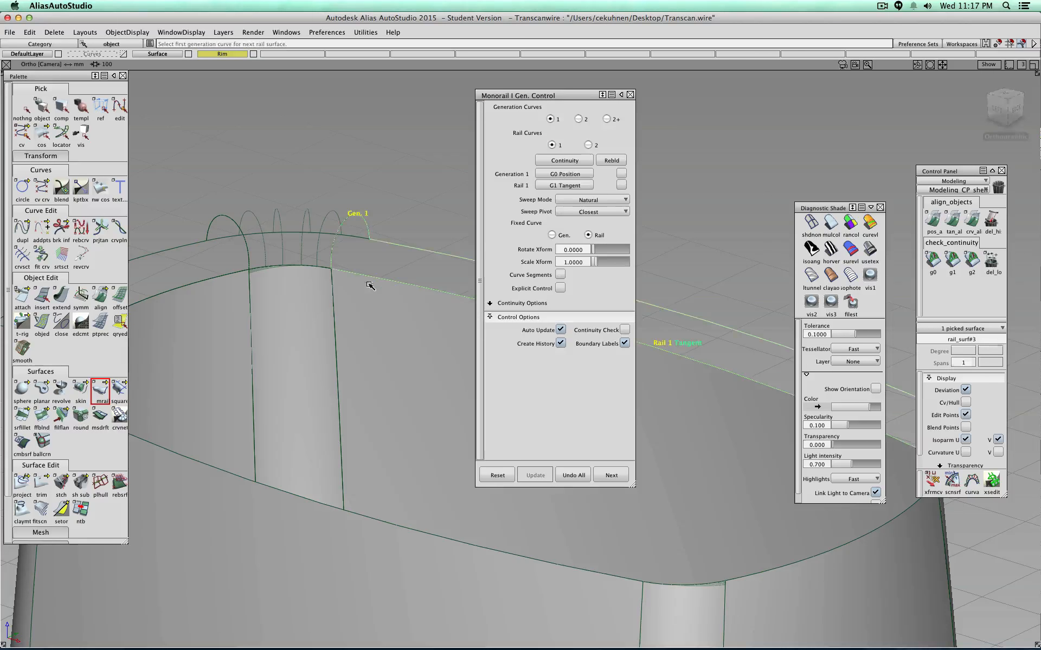
alt+shift+drag(367, 284, 713, 402)
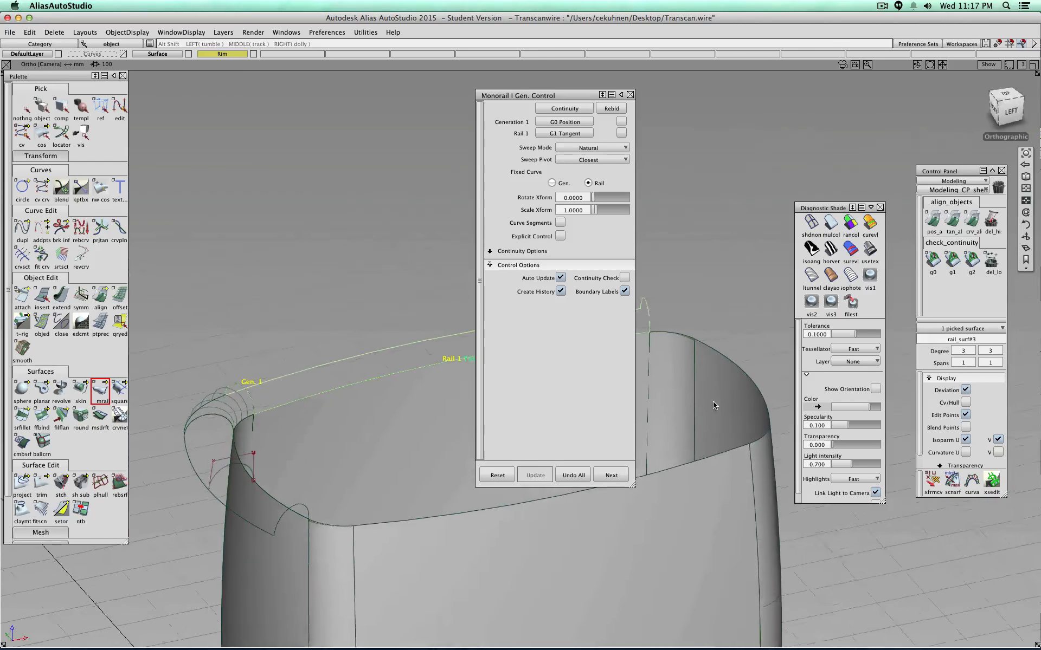
drag(570, 95, 349, 24)
alt+shift+drag(534, 378, 565, 413)
alt+shift+right_drag(565, 413, 582, 377)
click(389, 404)
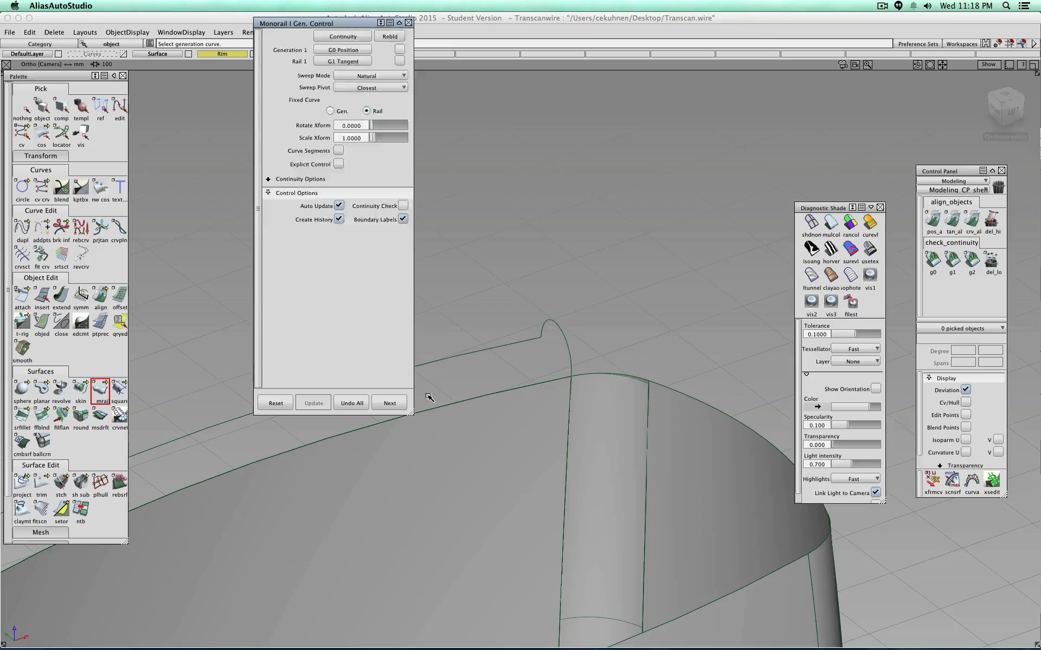
- Build the lip around the next rounded corner from the long lip surface's end edge, using the rim edge of fillet#3 as rail
click(562, 337)
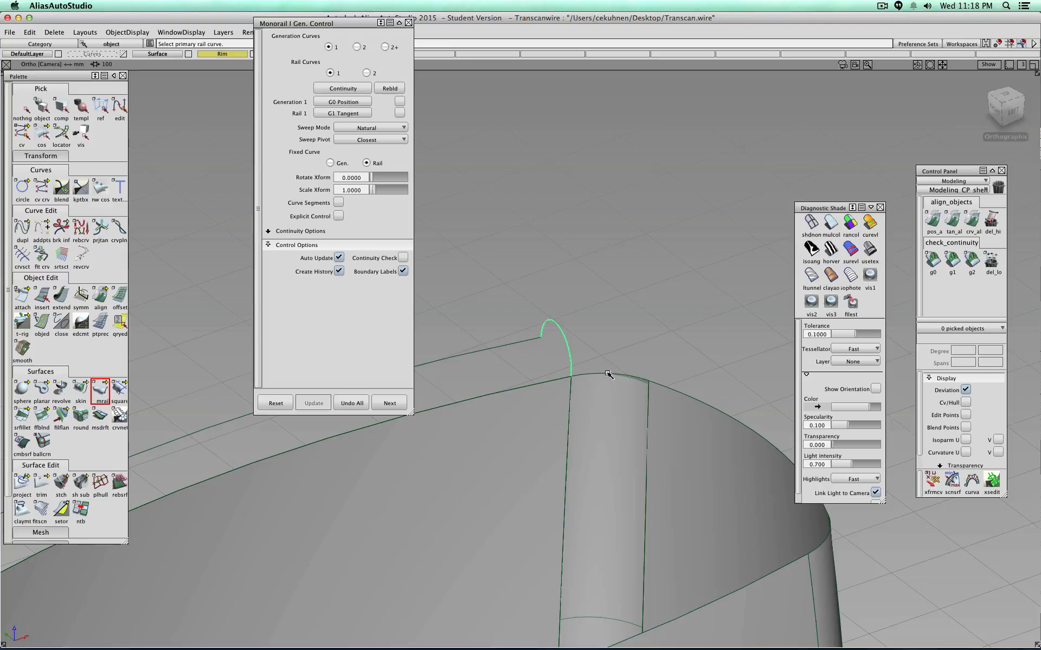
click(608, 374)
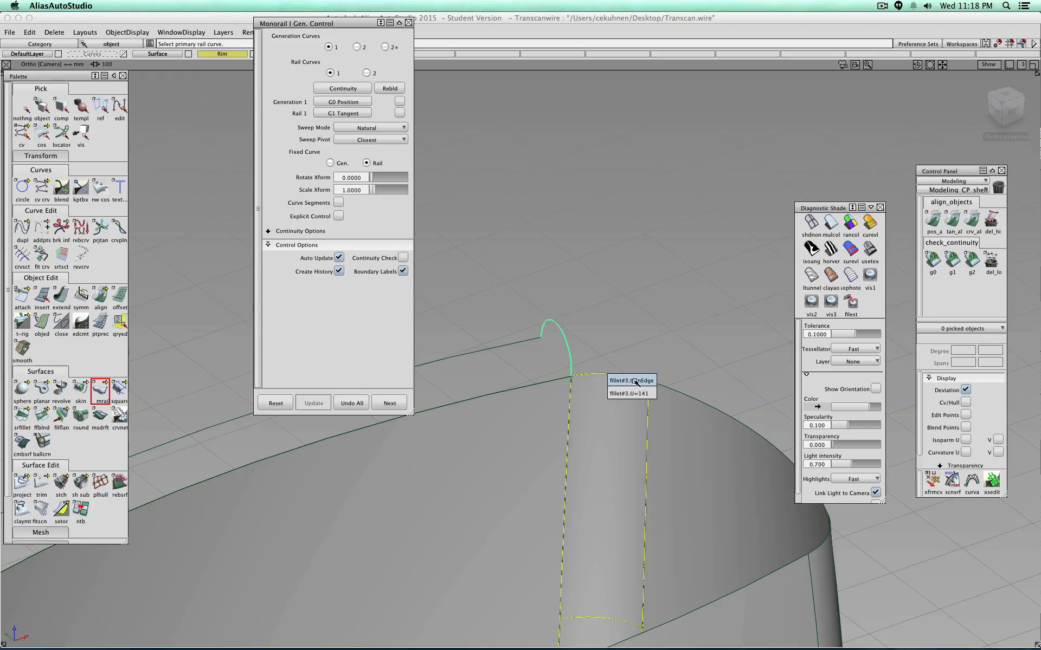
click(635, 381)
alt+shift+right_drag(669, 385, 720, 396)
alt+shift+drag(721, 404, 481, 437)
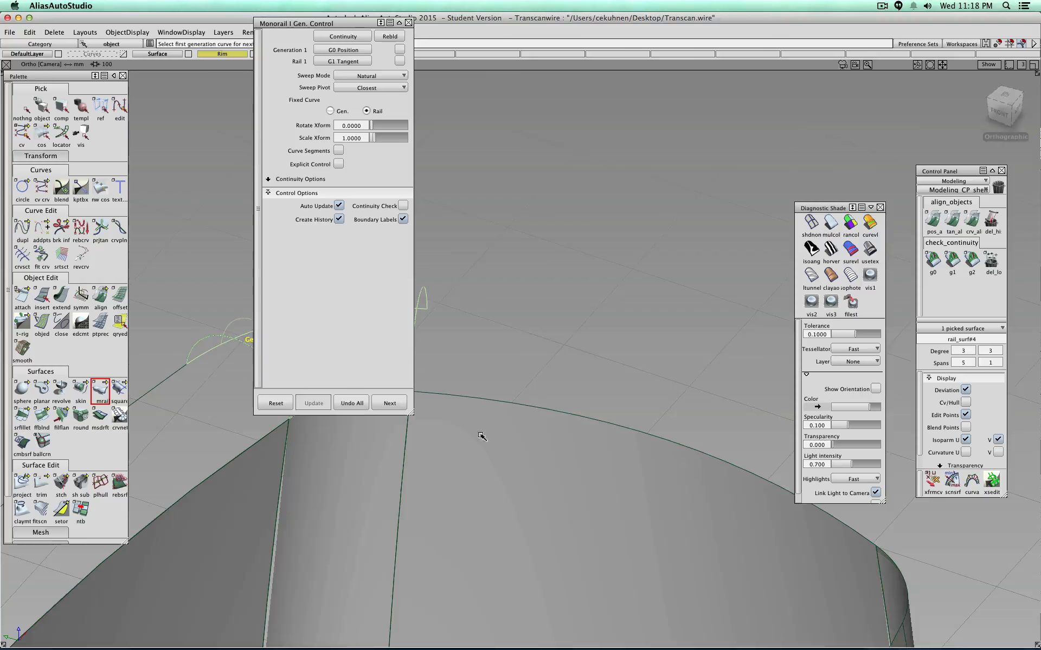
- Accept the corner surface, build the lip along the opposite short side's rim edge from the corner surface's end edge, and accept it
alt+shift+middle_drag(482, 437, 606, 418)
click(394, 402)
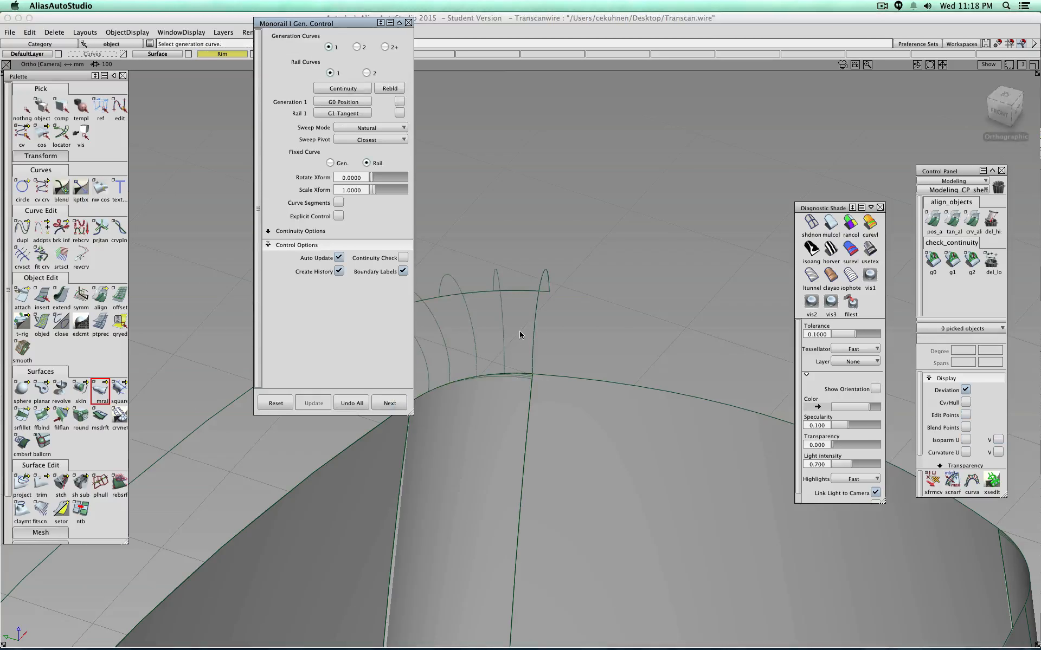
click(537, 325)
click(571, 382)
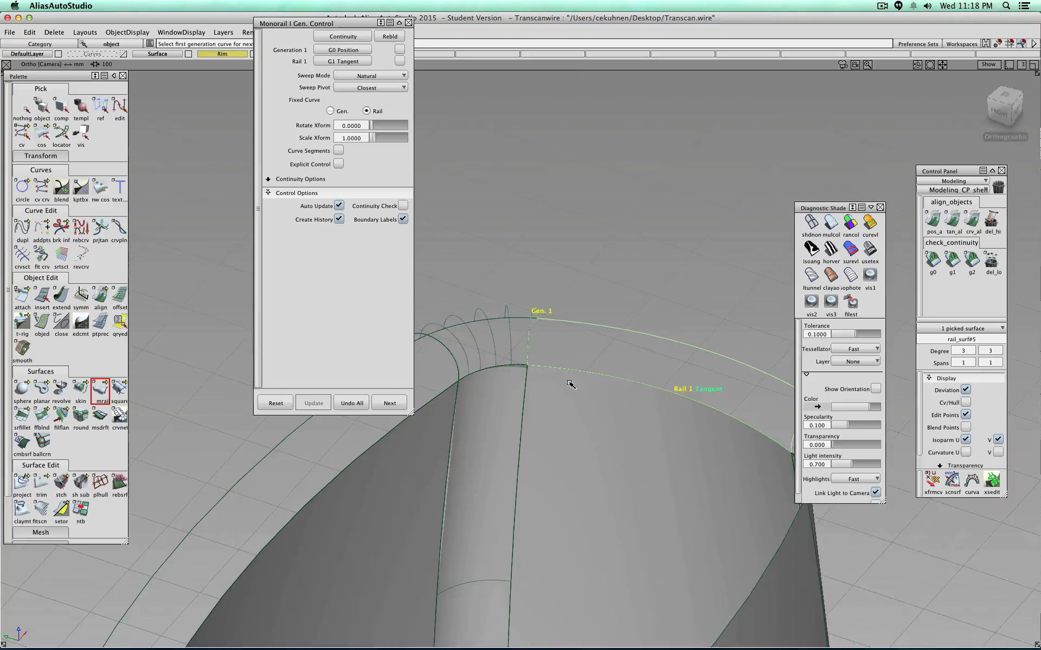
alt+shift+drag(571, 384, 597, 383)
click(389, 402)
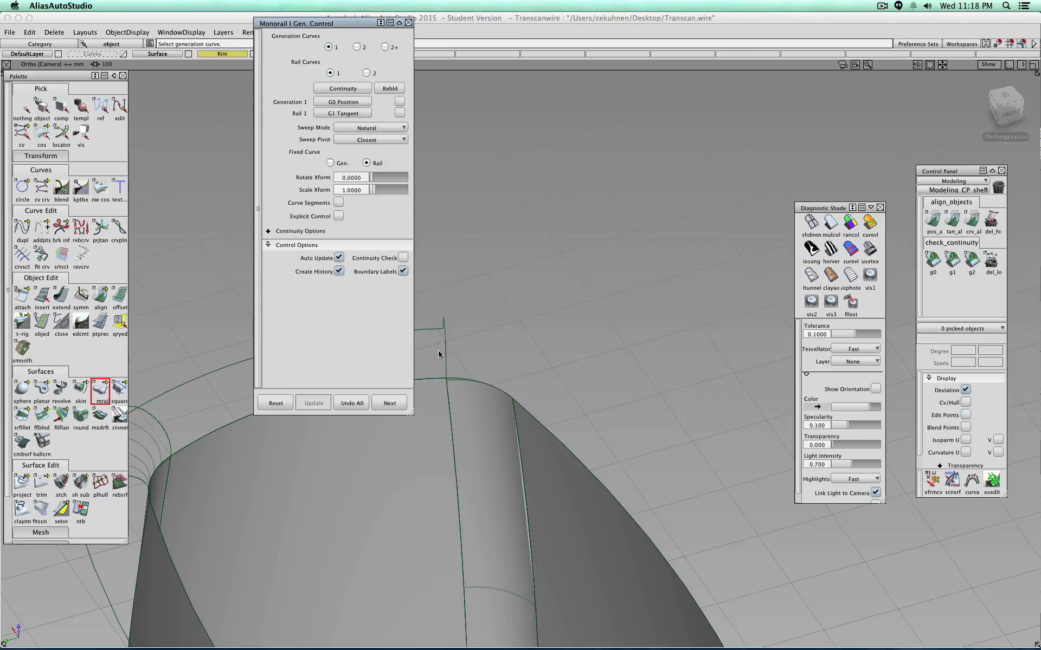
- Build and accept the lip around the third rounded corner, using the short-side lip's end edge as generation curve and the corner's rim edge as rail
click(444, 352)
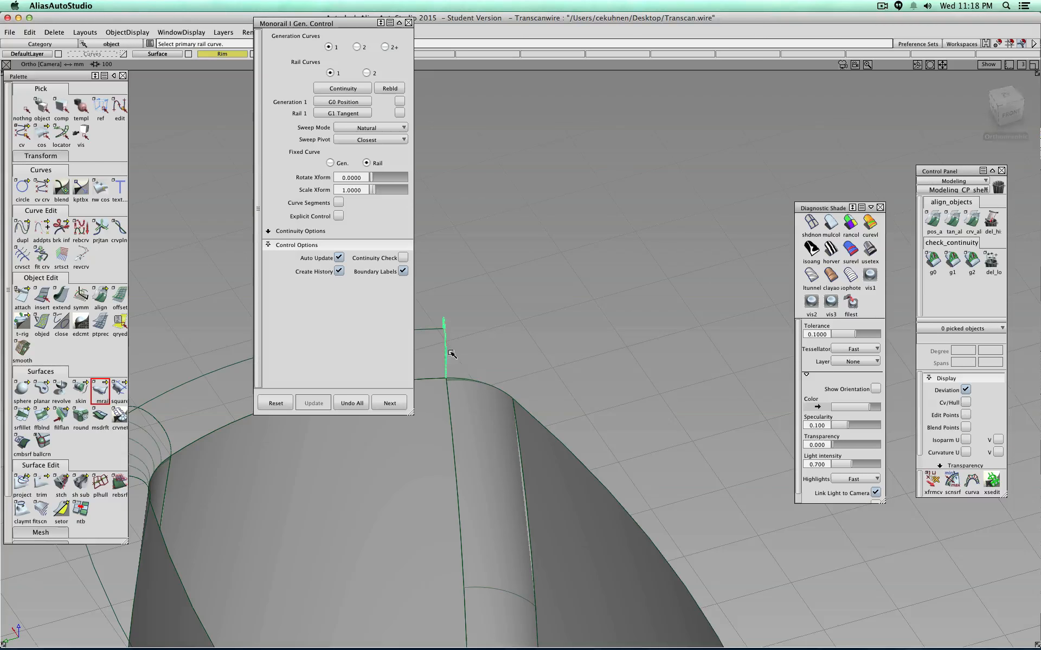
click(509, 390)
alt+shift+drag(444, 409, 602, 455)
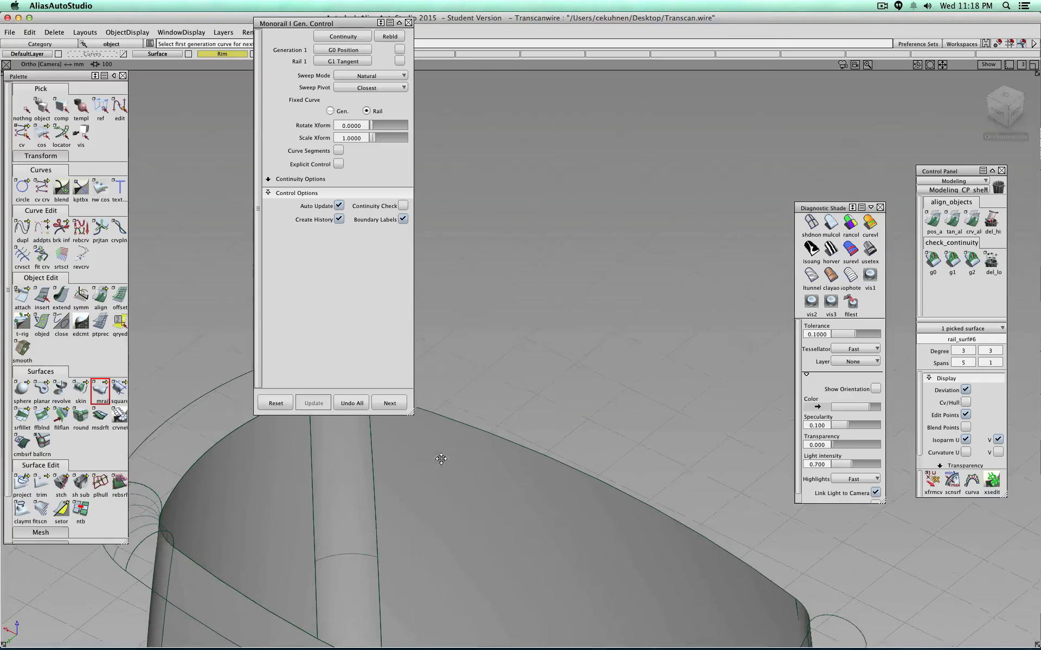
alt+shift+middle_drag(442, 457, 625, 398)
click(390, 402)
- Continue the lip along the remaining long side's rim edge from the third corner surface's end edge, and accept the rail surface
click(551, 309)
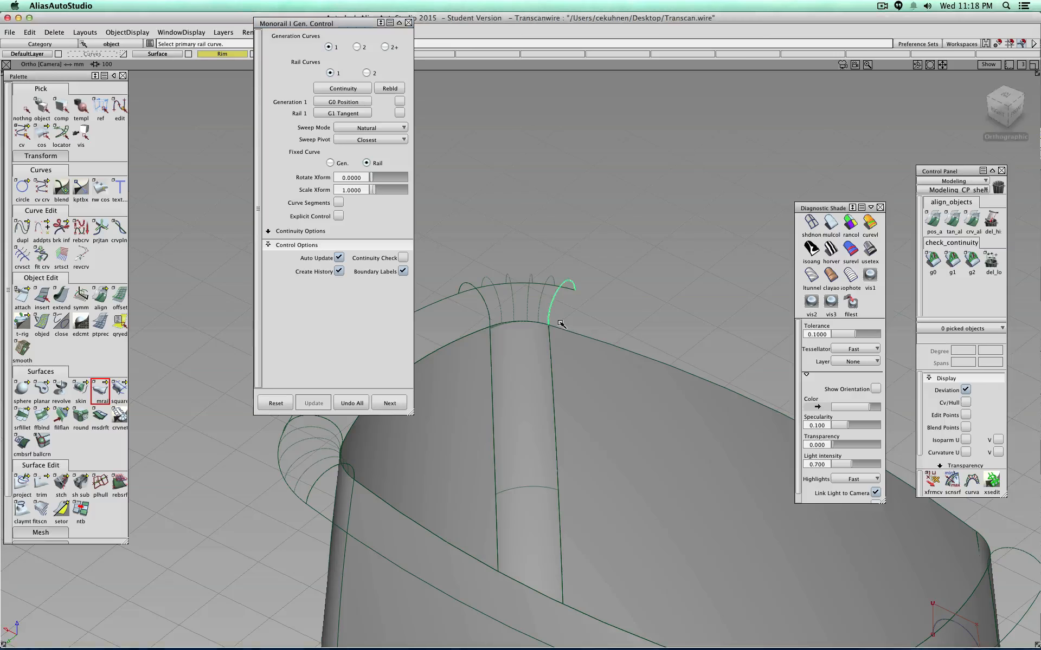
click(561, 329)
alt+shift+right_drag(562, 331, 479, 394)
alt+shift+drag(478, 395, 921, 433)
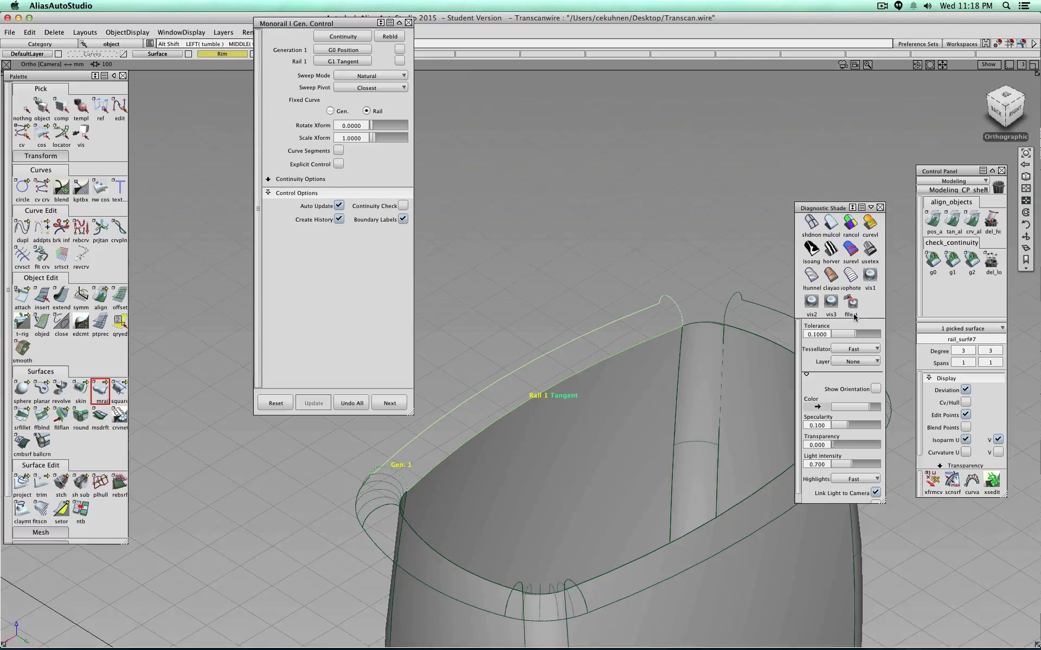
alt+shift+middle_drag(636, 326, 526, 380)
alt+shift+right_drag(527, 379, 631, 354)
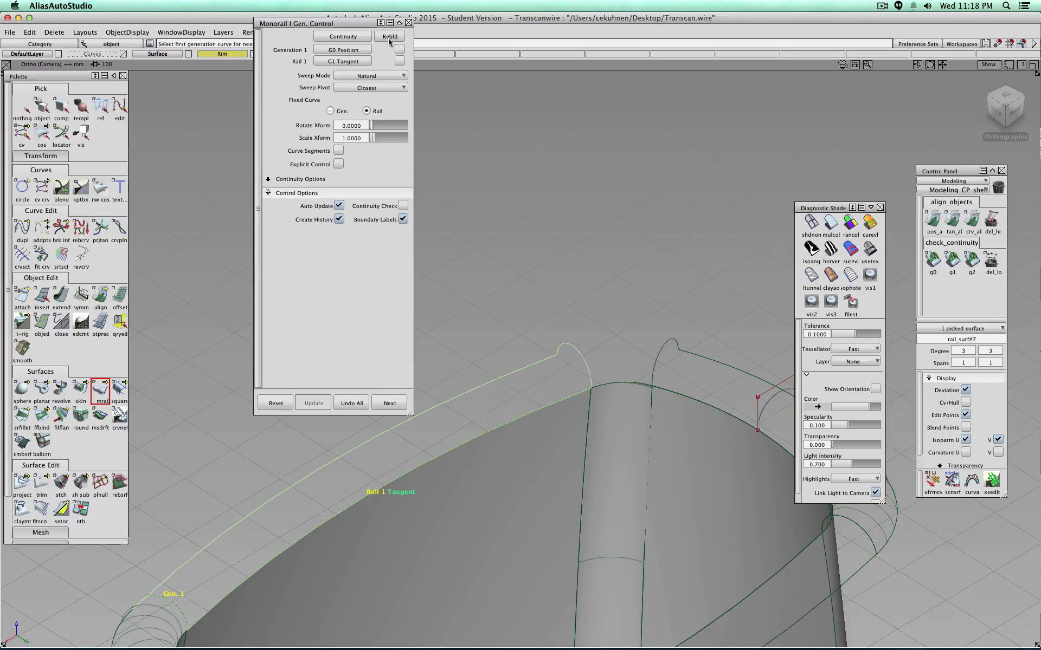
click(389, 404)
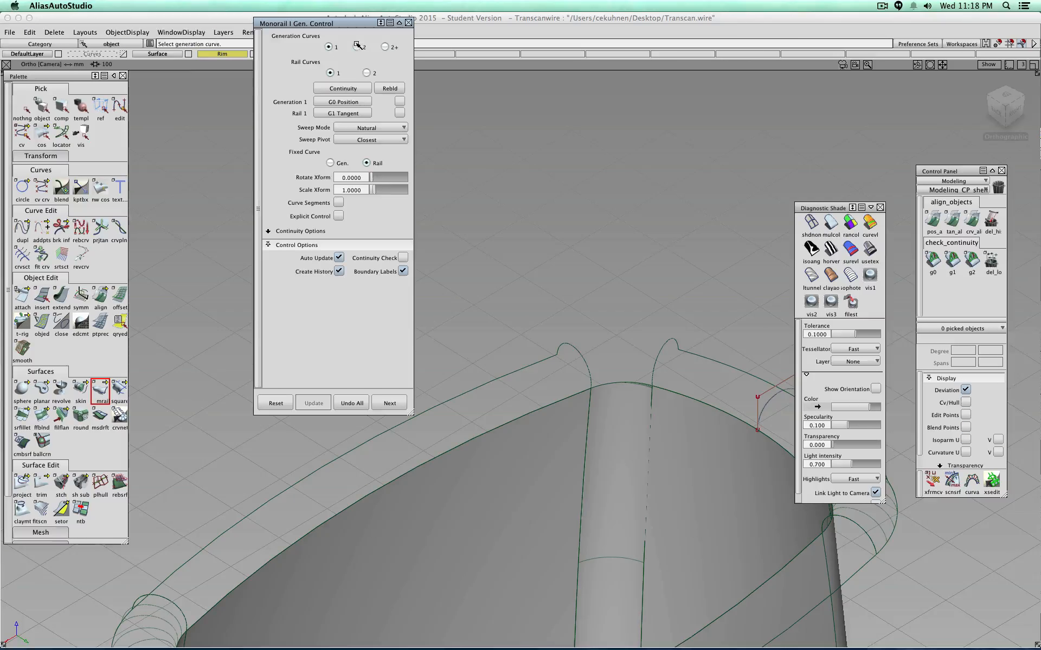
- Switch to two generation curves and sweep a surface between the two open lip ends at the last corner, using the fillet trim edge as rail
click(357, 47)
click(587, 359)
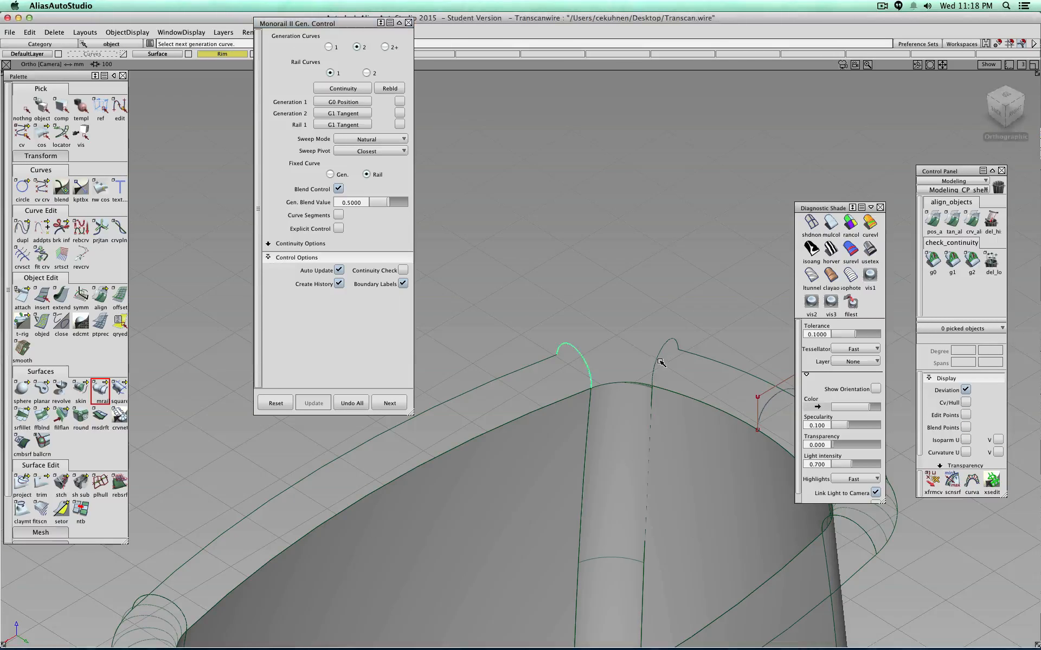
click(657, 365)
click(645, 385)
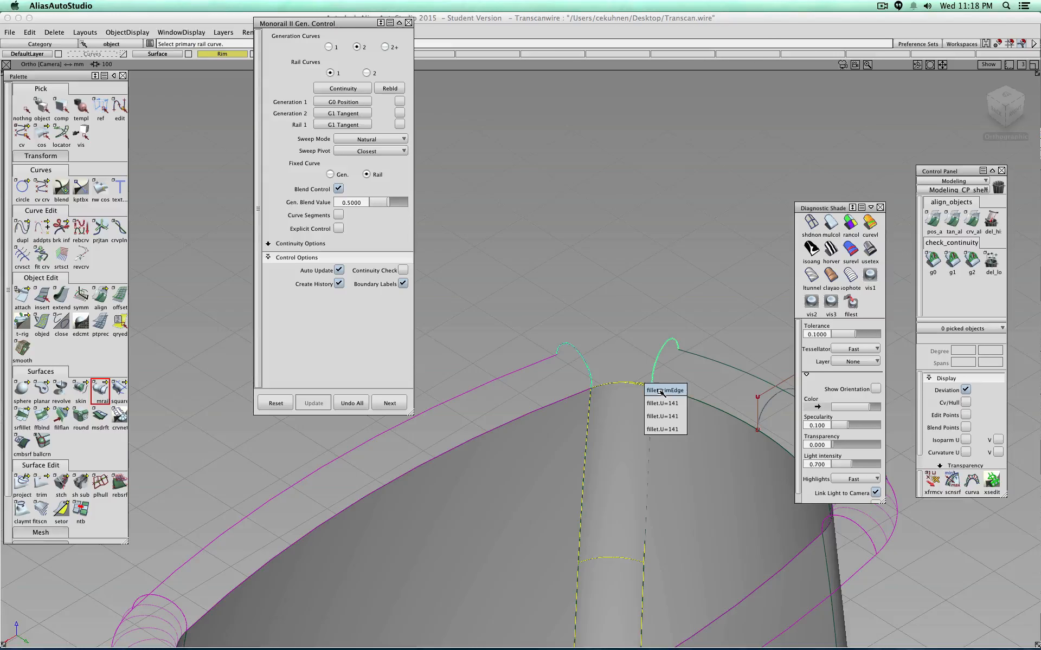
click(659, 390)
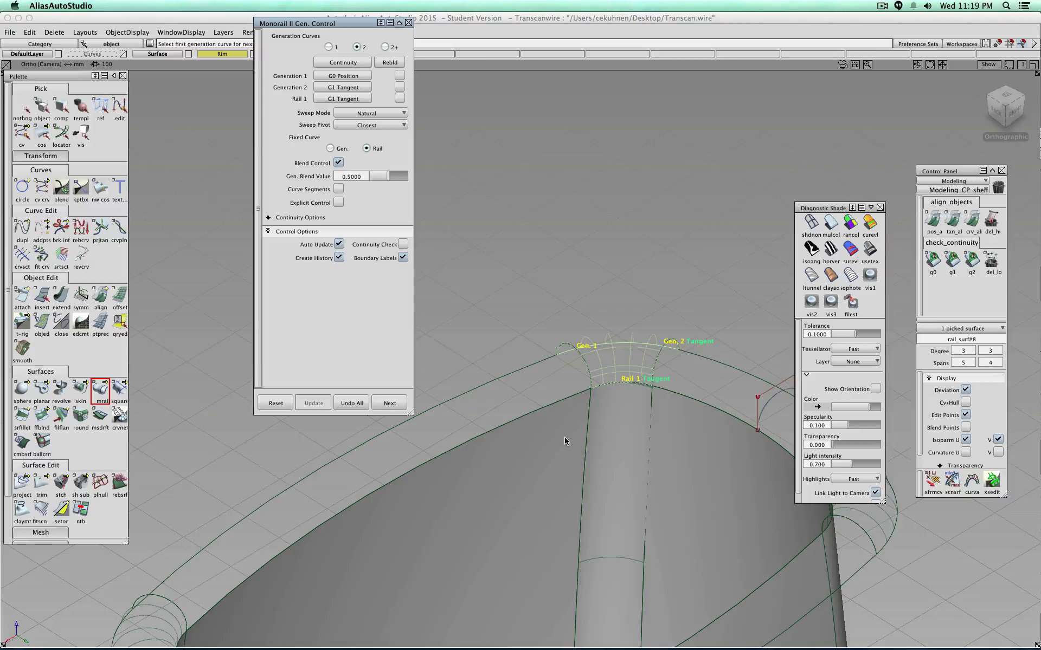
- Inspect the last corner's rail surface from several angles up close and undo it
alt+shift+drag(564, 439, 770, 457)
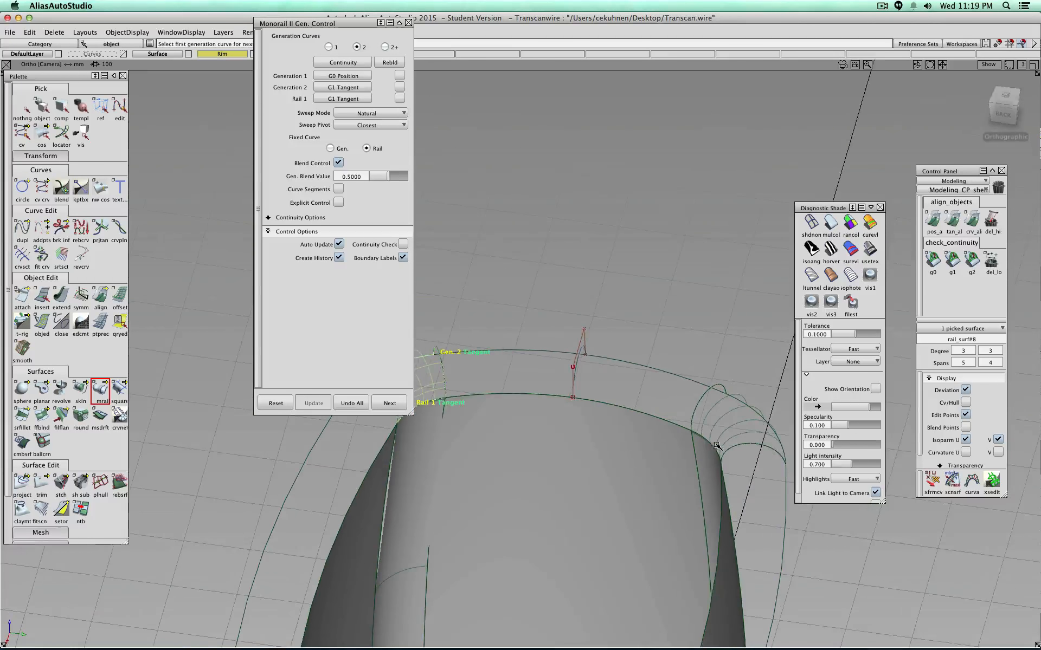
alt+shift+drag(664, 390, 518, 395)
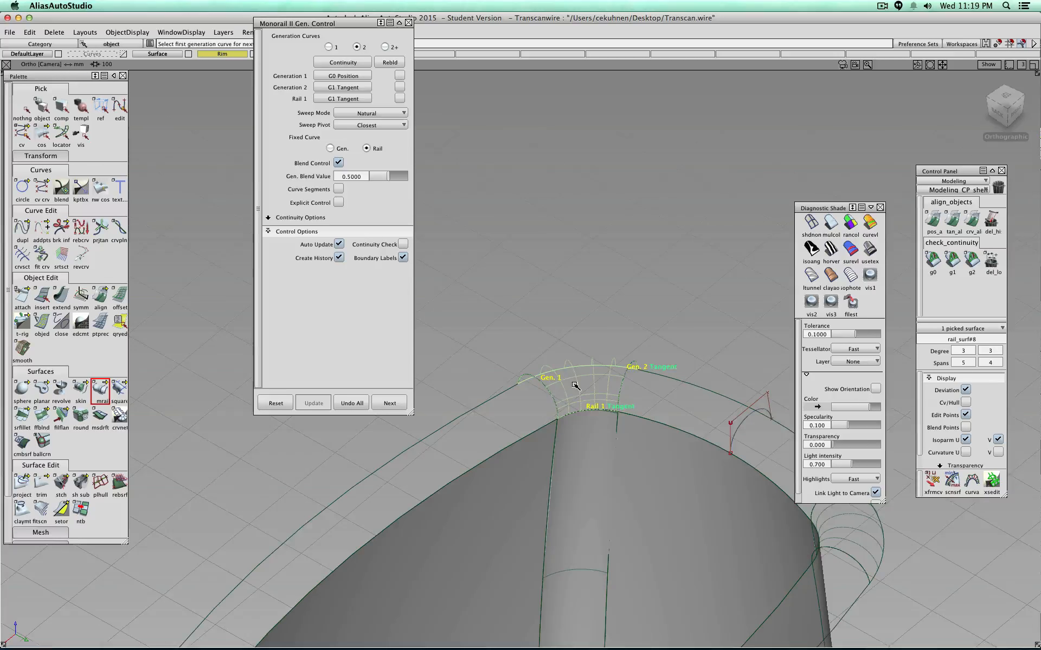
scroll(550, 470, down, 1)
alt+shift+drag(496, 495, 455, 320)
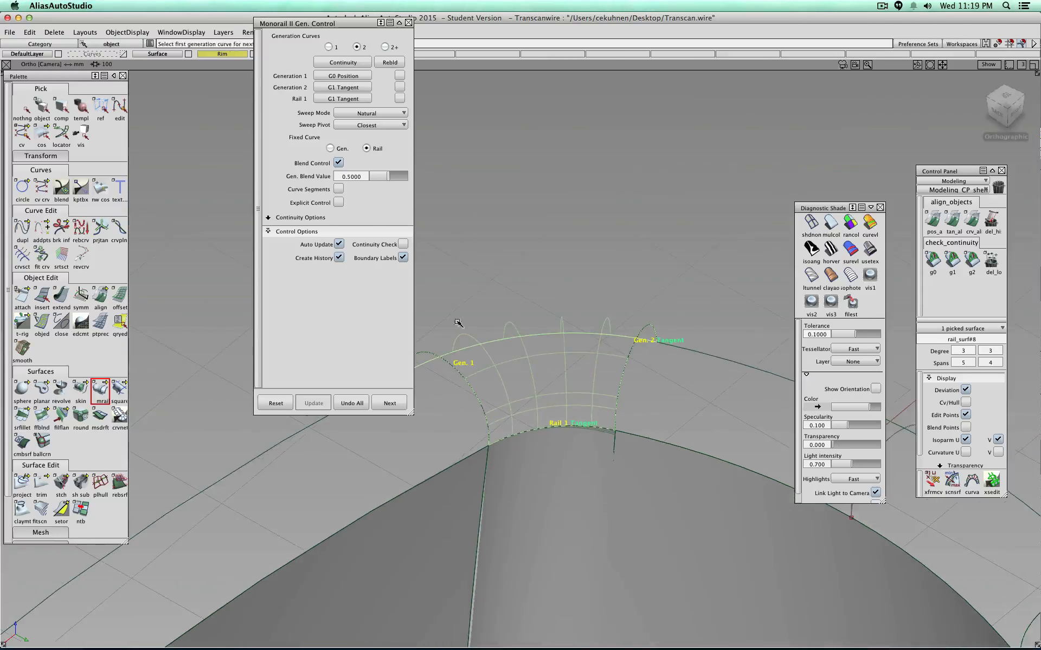
click(352, 403)
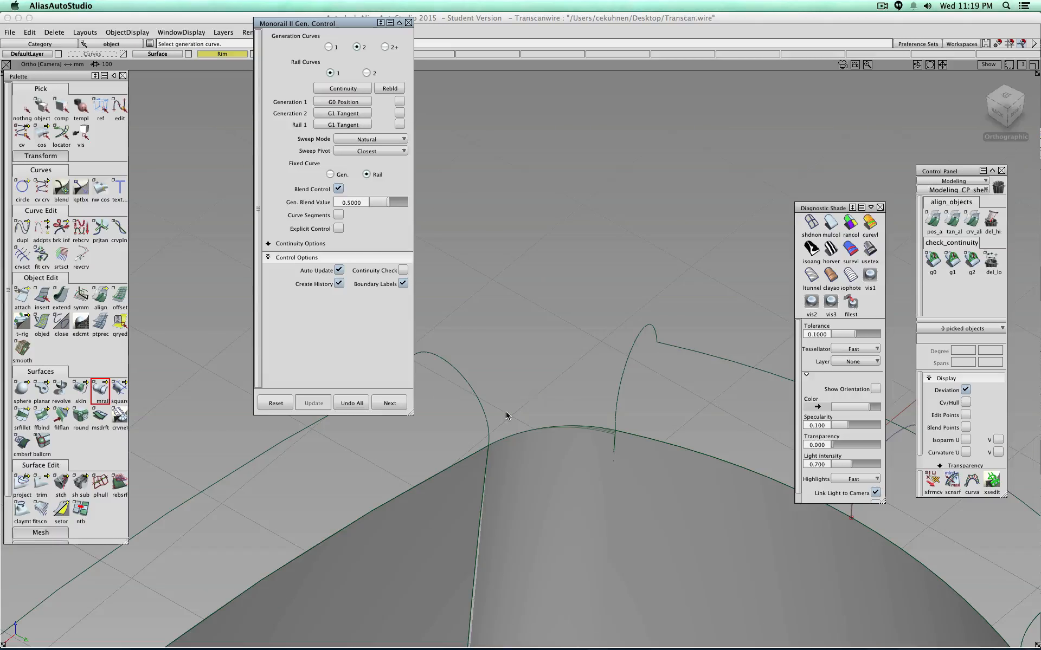
- Rebuild the last corner's lip between the two neighbouring lip end edges, with the fillet's rim edge as rail
click(465, 382)
click(628, 363)
alt+shift+drag(628, 363, 525, 432)
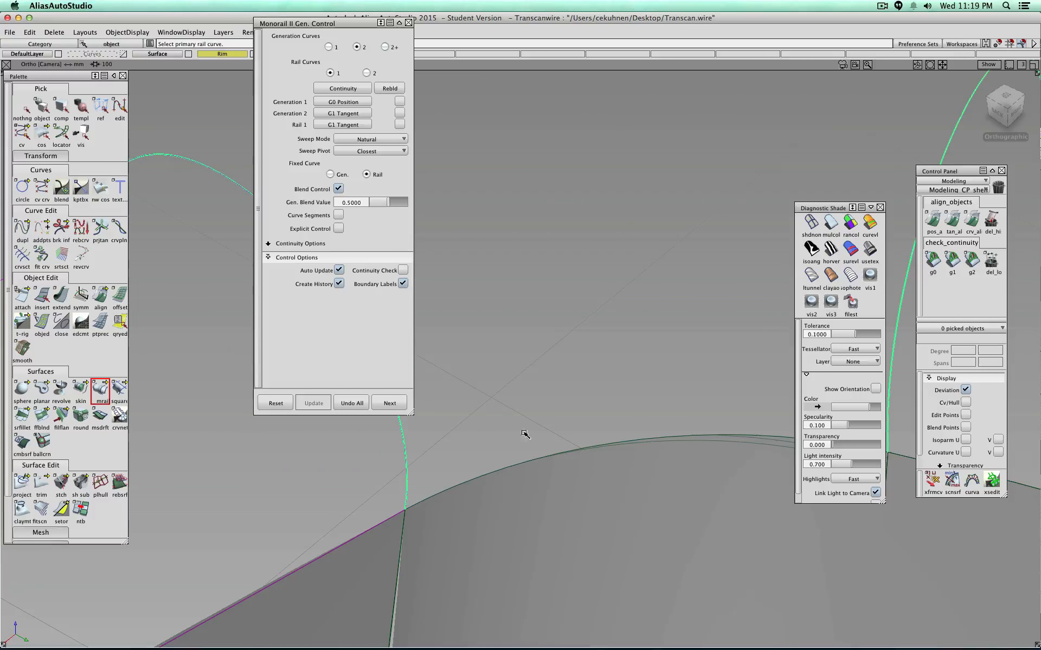
click(418, 505)
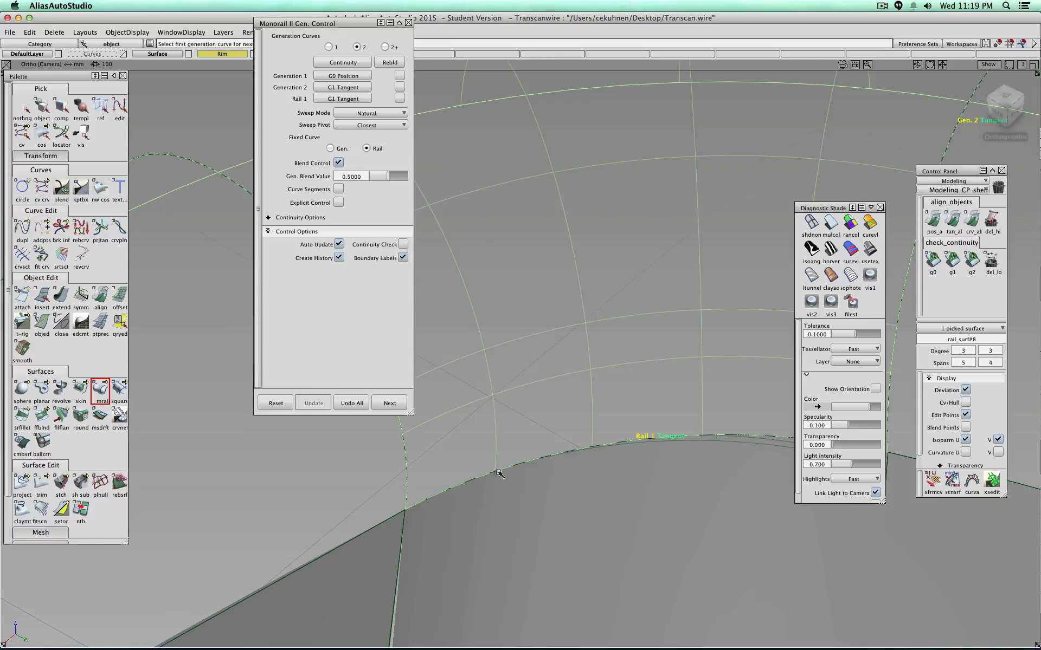
scroll(573, 362, up, 3)
alt+shift+drag(573, 362, 546, 358)
alt+shift+drag(627, 357, 521, 346)
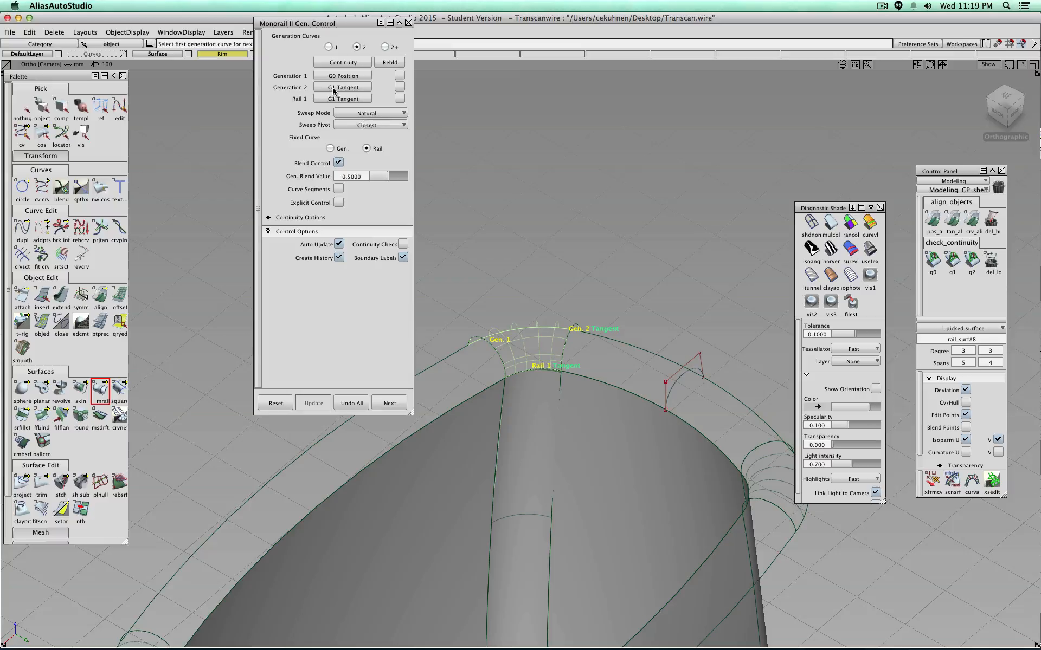
- Set the last corner surface's Generation 2 continuity to G0 Position and accept the surface
click(335, 98)
click(338, 100)
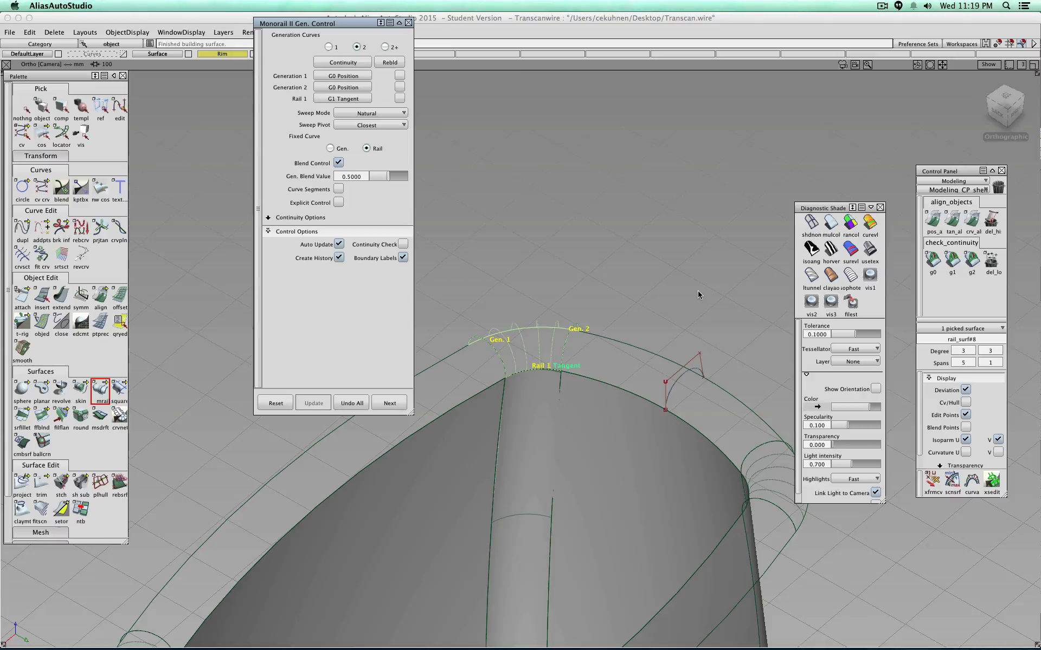
scroll(614, 297, down, 3)
scroll(613, 297, up, 1)
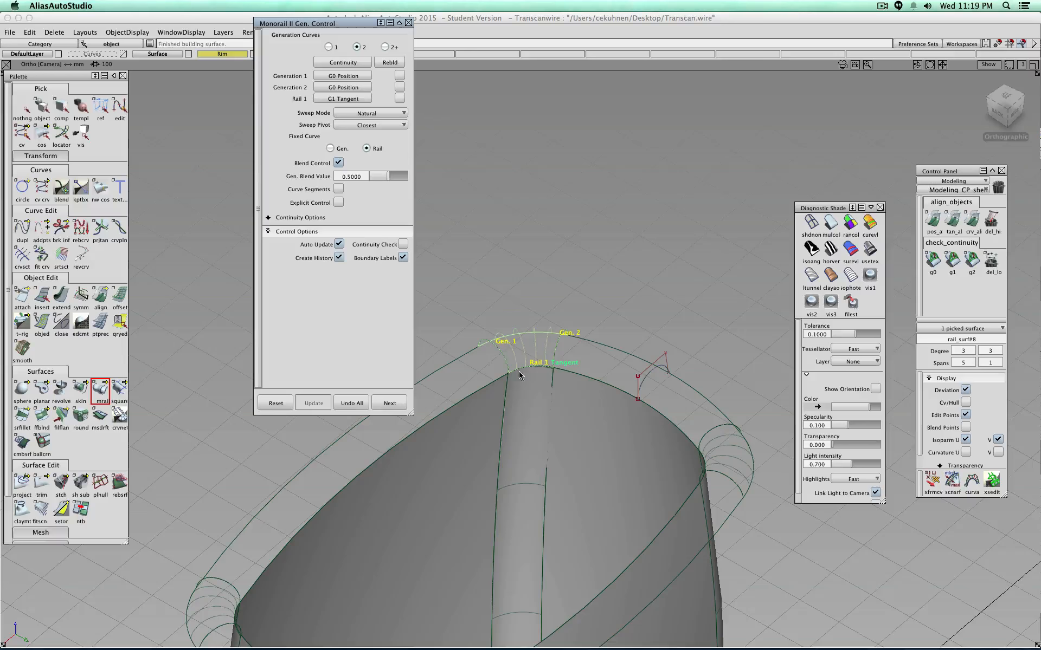
click(391, 404)
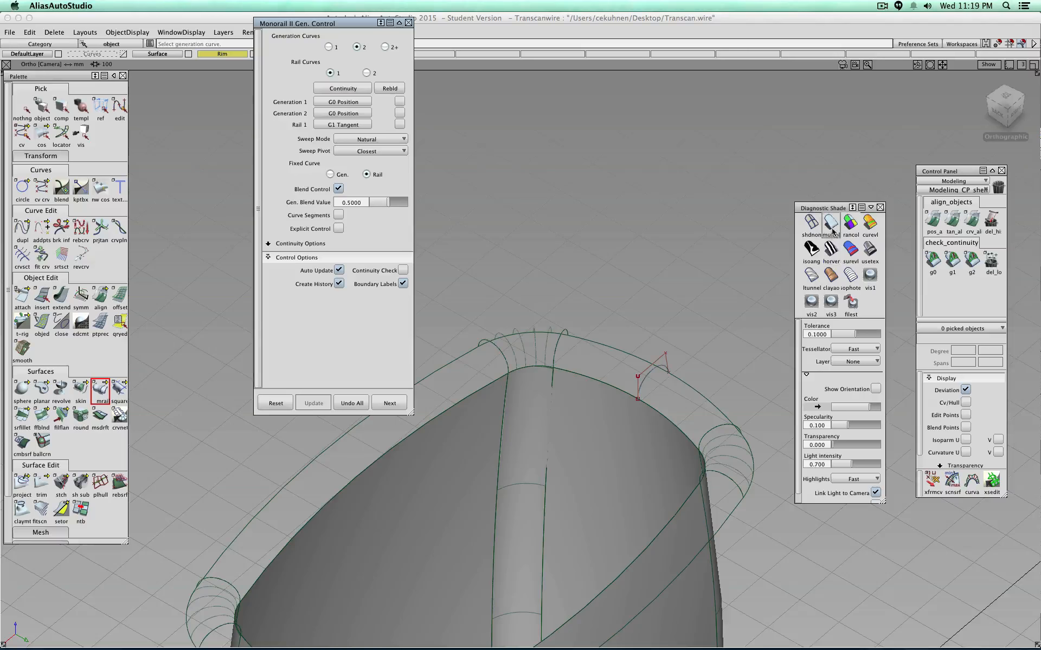
- Apply multi-color diagnostic shading to the model, close the rail options, and examine the complete rim lip from different sides
click(830, 225)
mouse_move(595, 355)
alt+shift+mouse_down()
mouse_move(589, 295)
mouse_move(627, 242)
mouse_move(1040, 269)
alt+shift+mouse_up()
alt+shift+drag(330, 439, 650, 384)
click(407, 22)
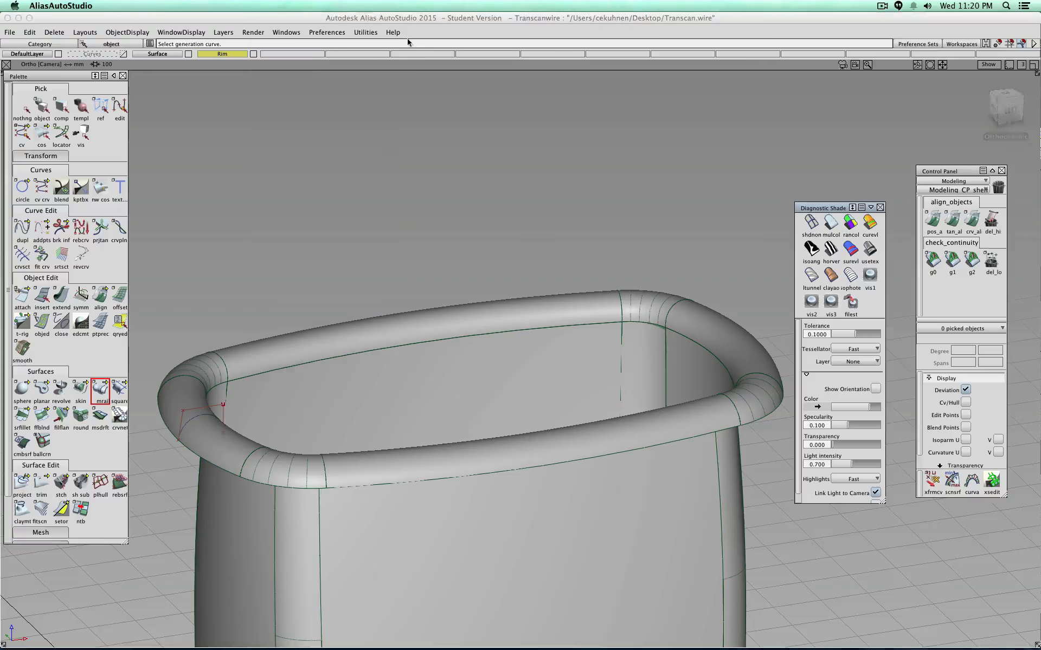
alt+shift+drag(488, 141, 385, 174)
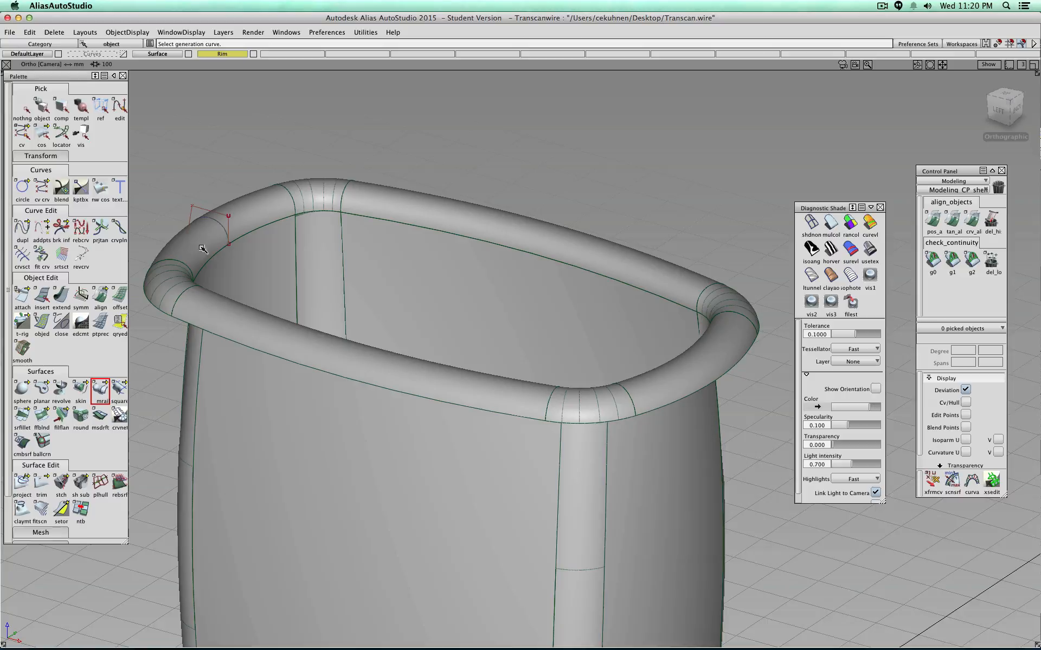
- Pick the lip profile curve's inner upper CV for moving, undo a trial move of it, and turn curve snapping off
click(30, 135)
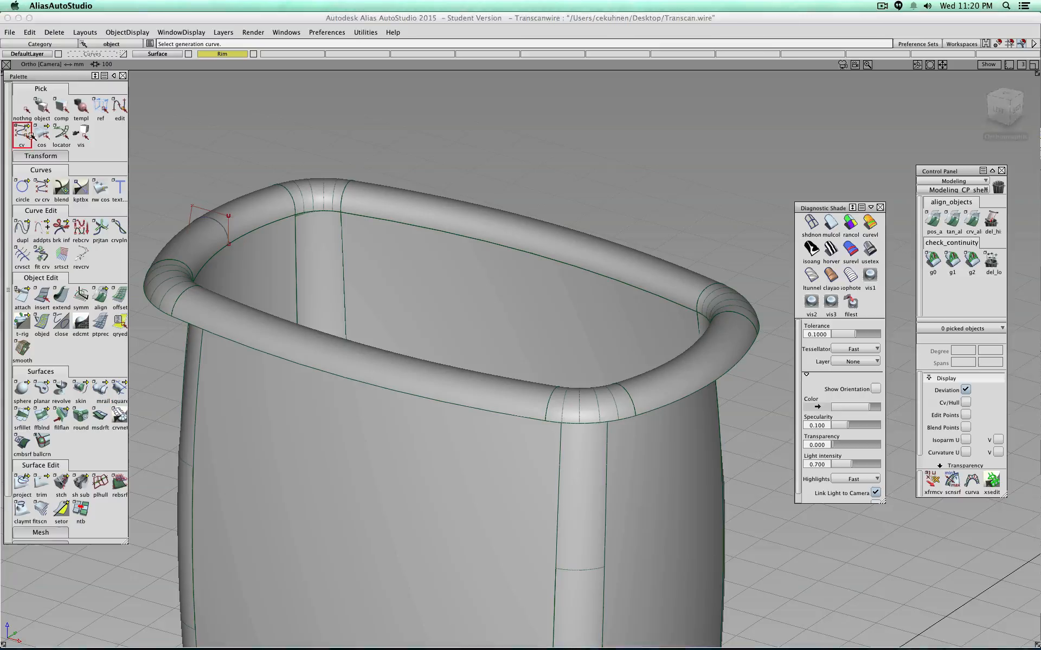
click(228, 217)
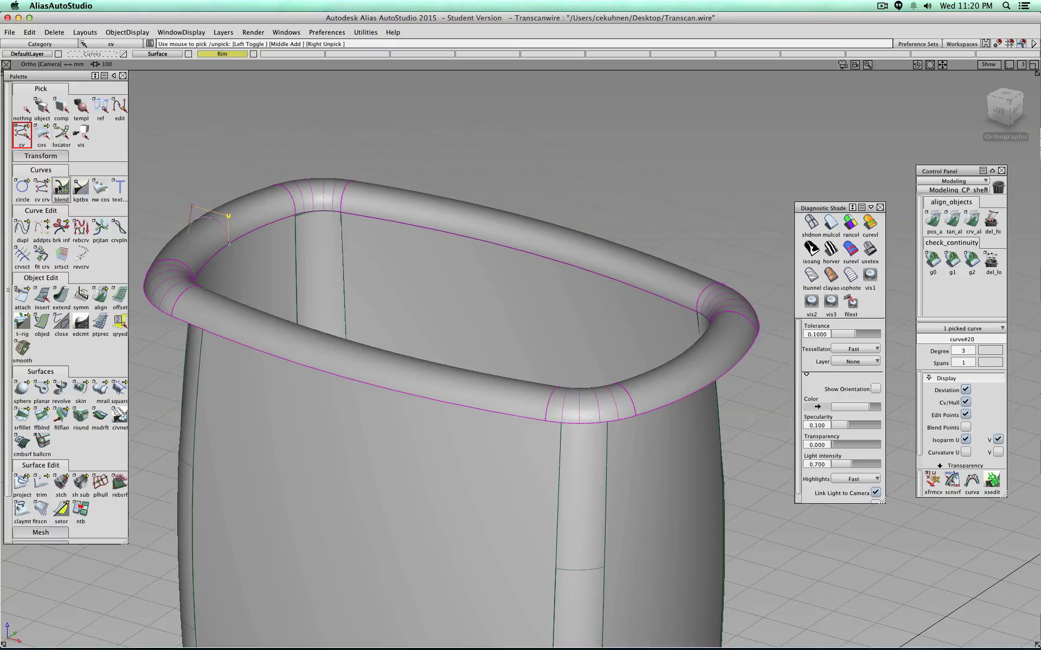
click(41, 156)
click(22, 173)
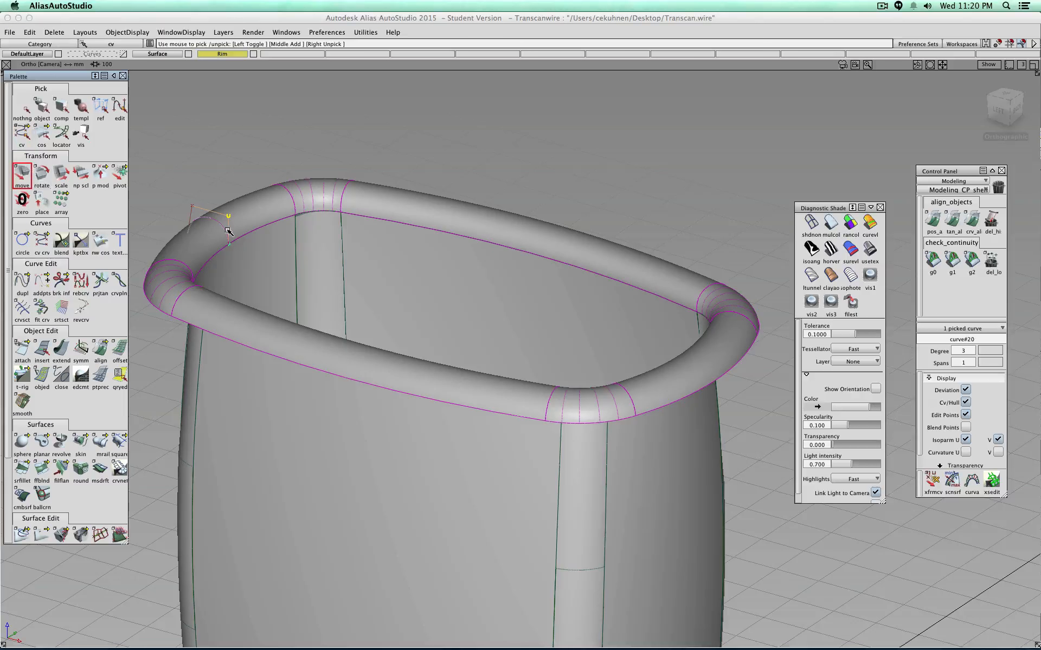
drag(192, 208, 218, 219)
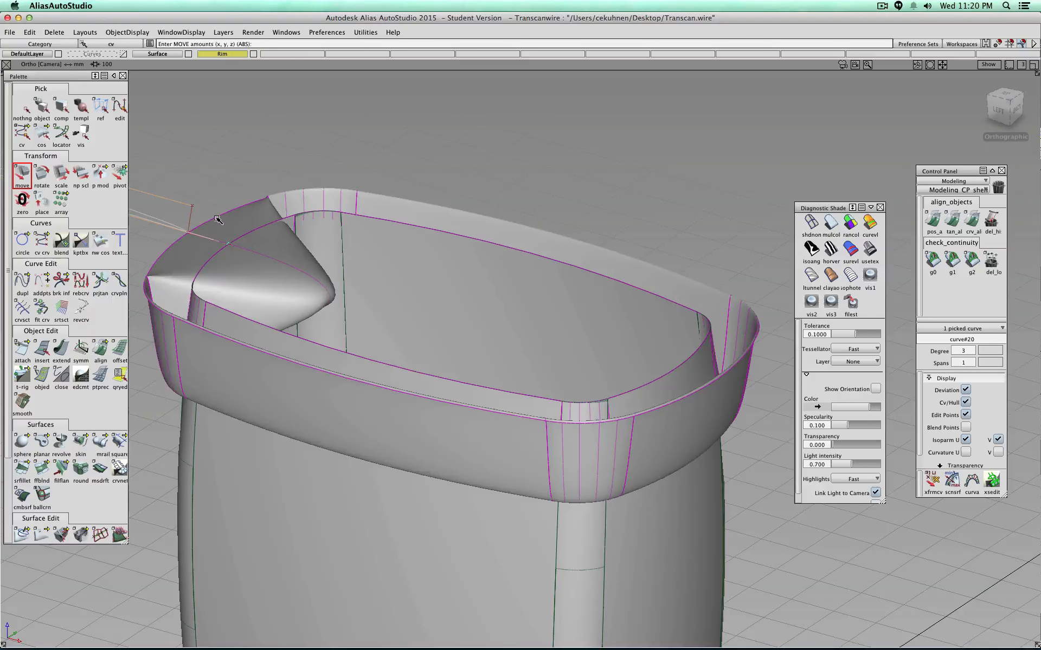
key(super+z)
click(1022, 43)
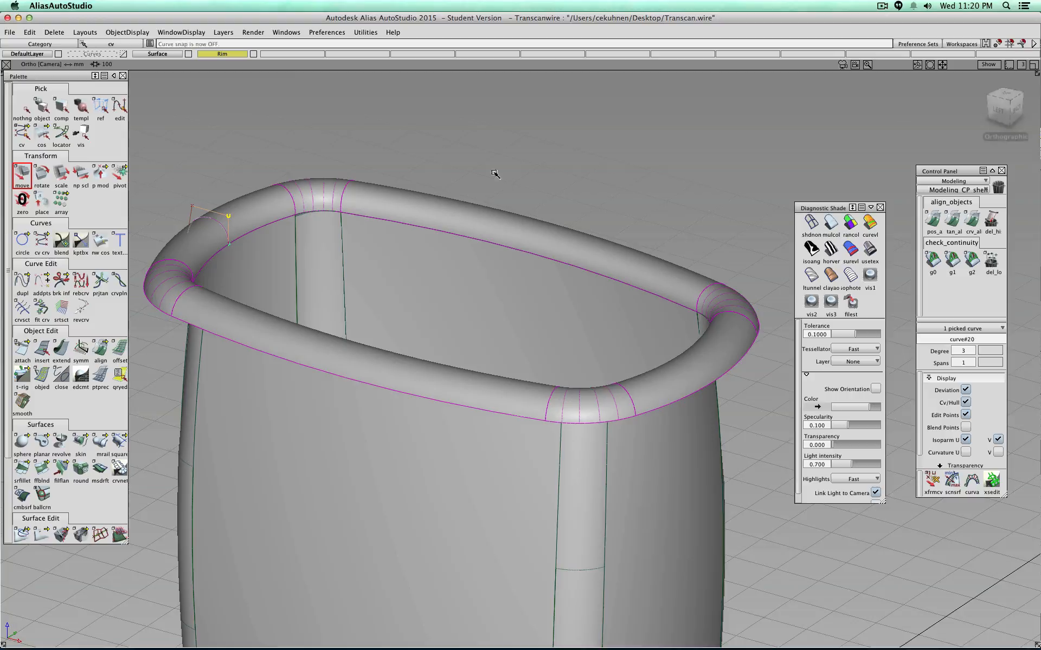
- Raise the profile curve's outer upper CV vertically to make the whole rim lip taller
alt+shift+middle_drag(442, 193, 456, 198)
click(209, 210)
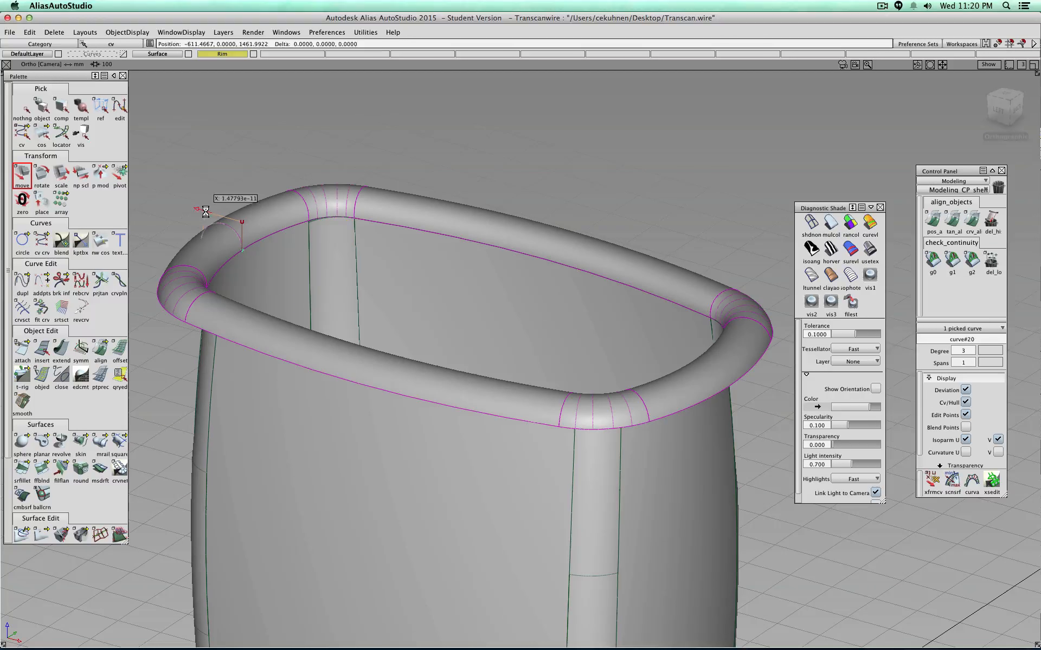
drag(179, 158, 195, 133)
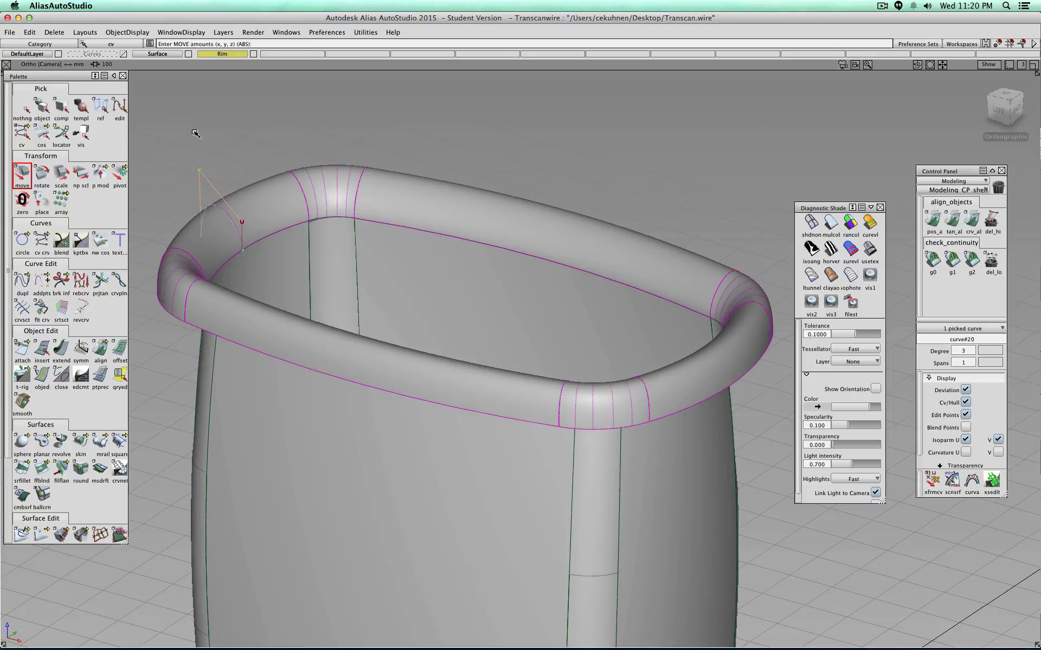
right_drag(195, 133, 195, 145)
- Pick the profile curve's inner upper CV and move it horizontally toward the opening to bulge the lip's inner side
click(244, 222)
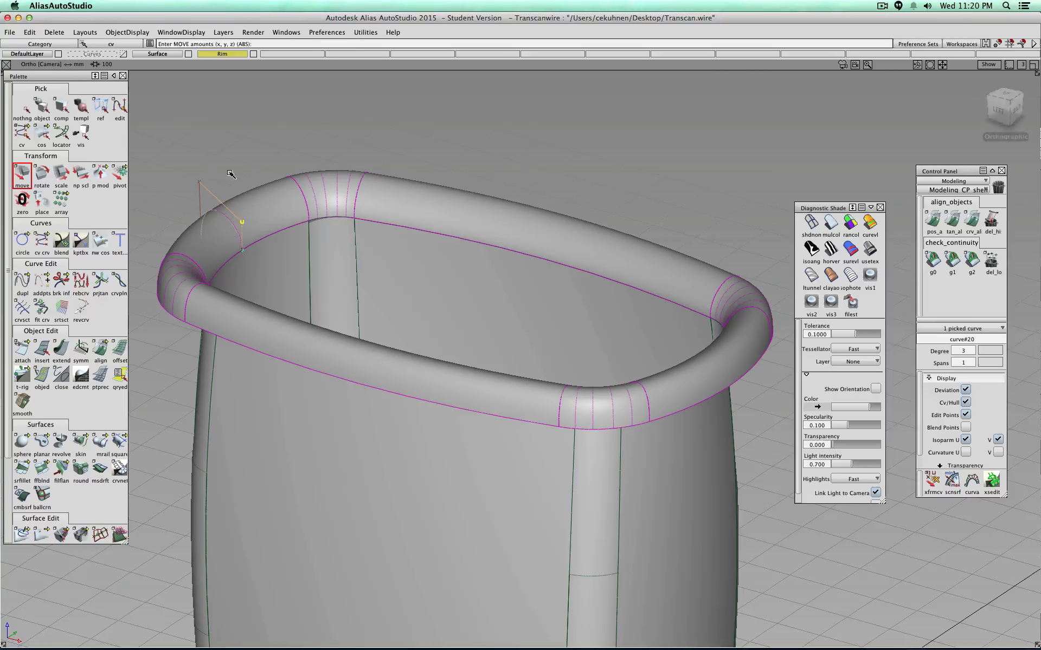
drag(229, 172, 449, 186)
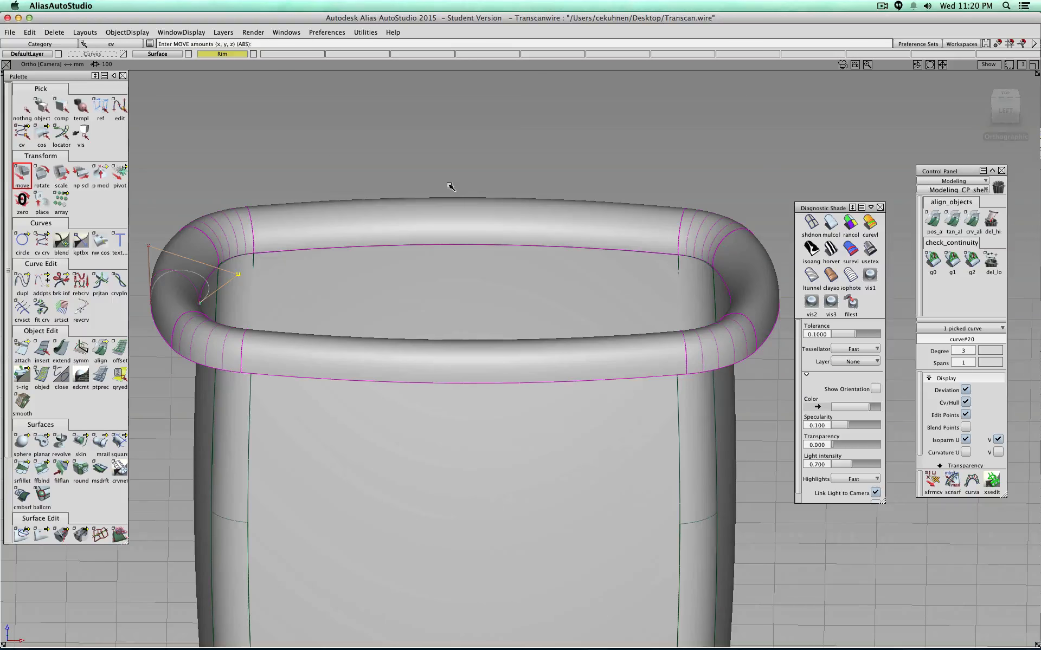
alt+shift+middle_drag(346, 331, 517, 348)
alt+shift+right_drag(463, 304, 394, 281)
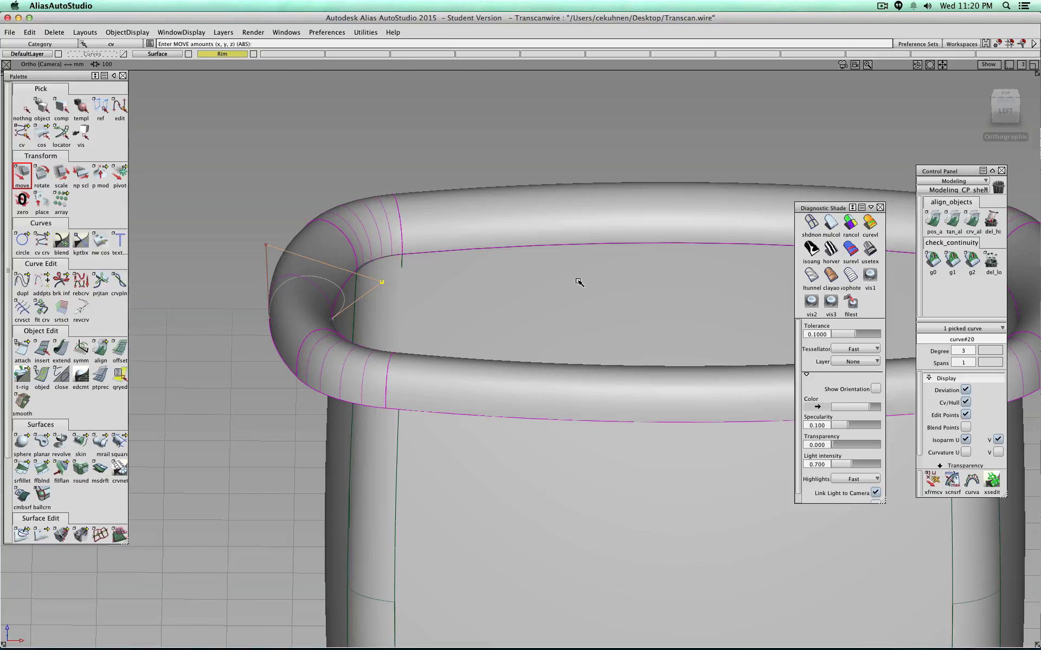
drag(493, 279, 510, 274)
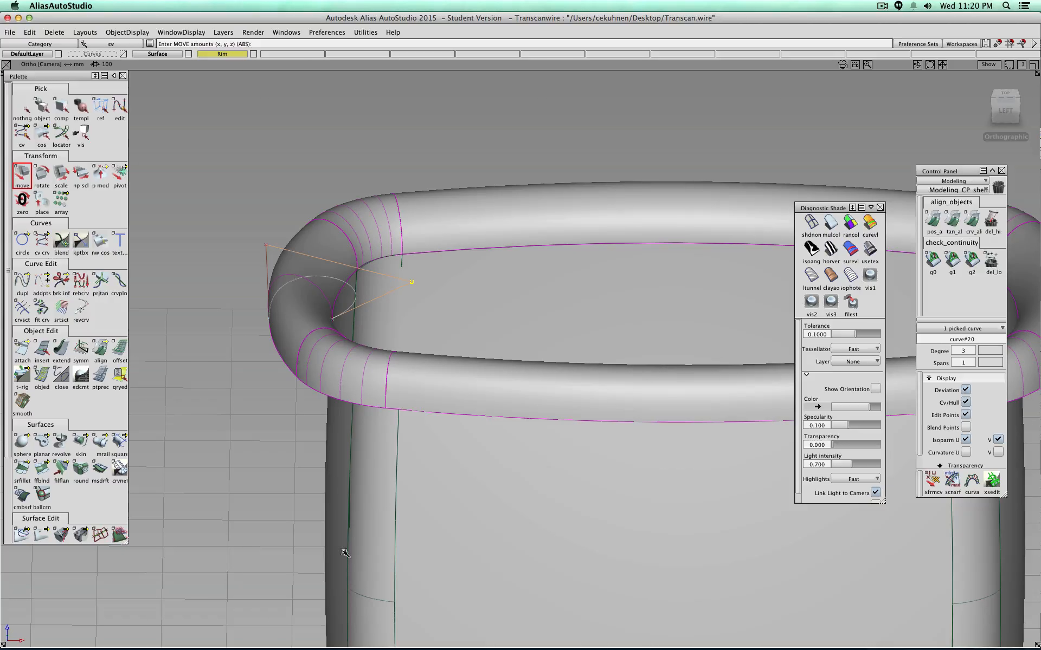
- Try moving the profile curve's inner upper CV horizontally away from the opening and raising it vertically by about 35 mm
drag(461, 302, 379, 295)
right_drag(378, 296, 373, 237)
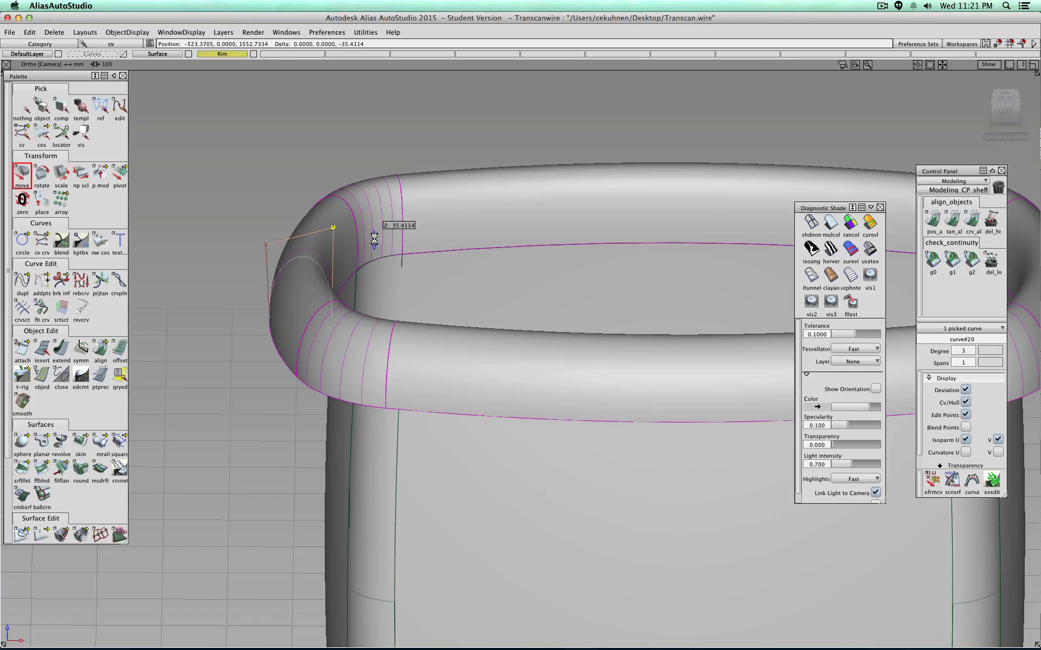
drag(374, 238, 413, 241)
drag(414, 241, 304, 327)
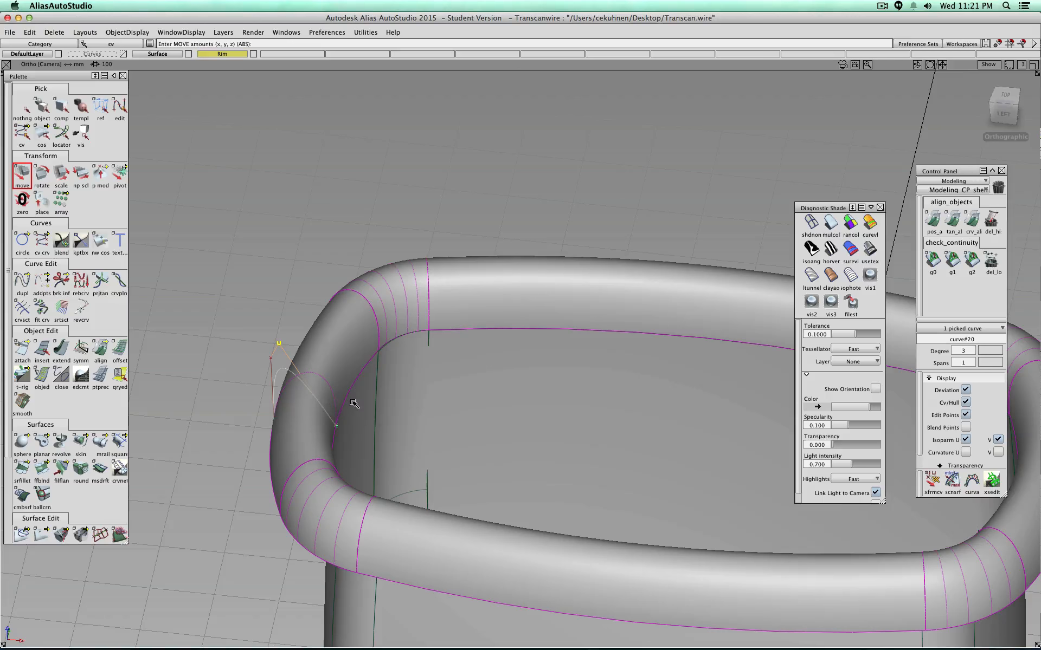
- Swing the profile curve's inner upper CV far outward and back, settling it directly above the curve's inner end CV
drag(353, 403, 366, 345)
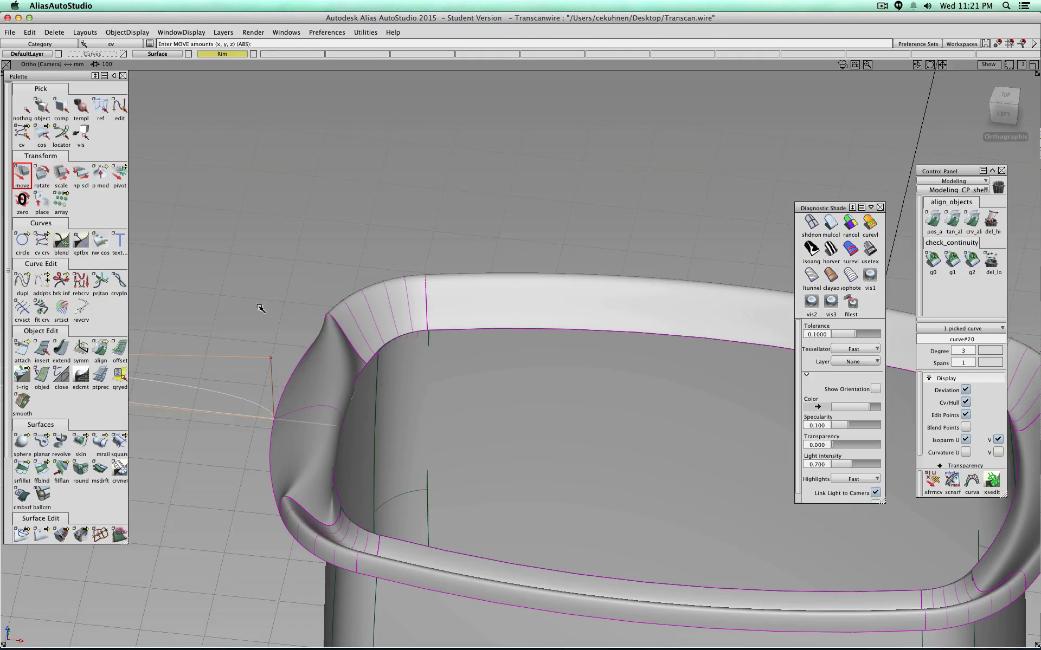
drag(261, 308, 738, 393)
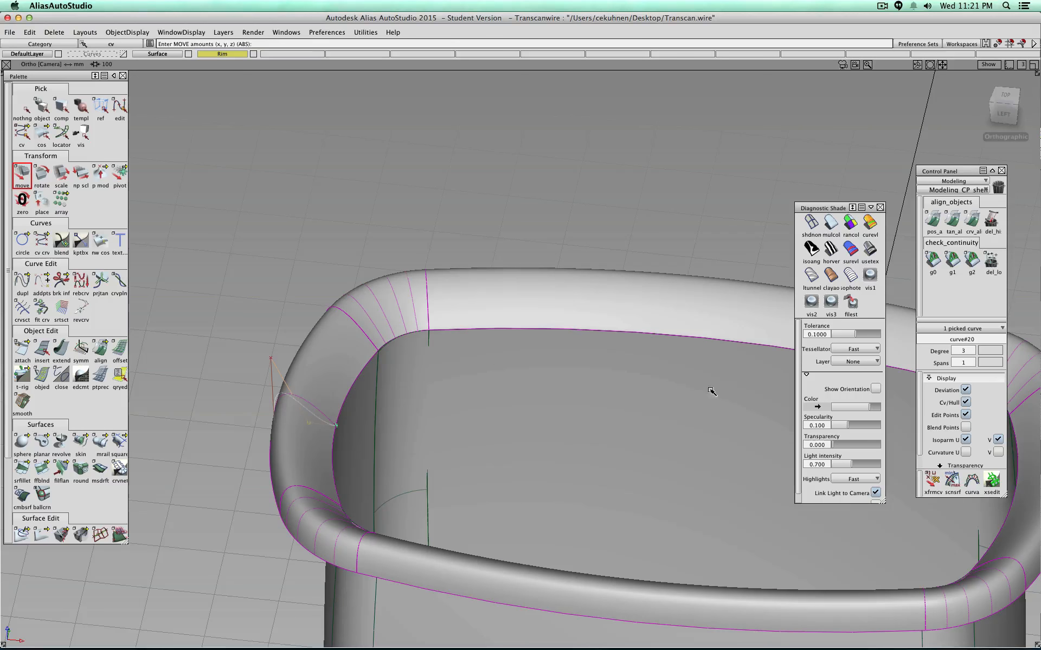
drag(442, 379, 456, 342)
shift+super+right_drag(528, 378, 503, 371)
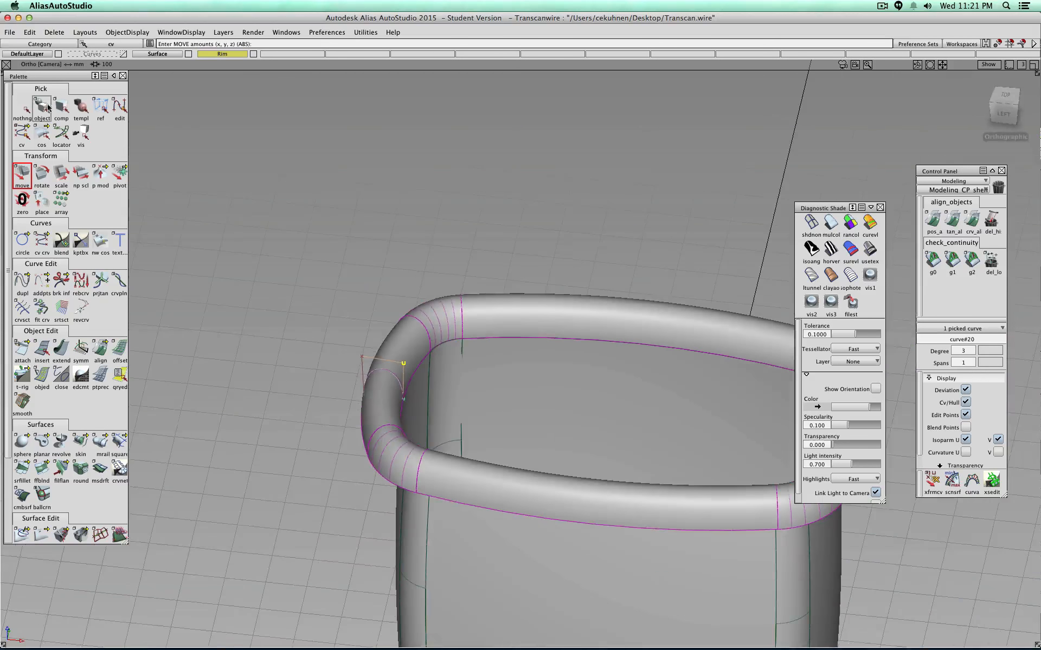
- Clear the pick, reopen the Monorail settings of the rim's short end surface, and set Rail 1 continuity to G0 Position
click(23, 109)
shift+super+drag(460, 391, 421, 309)
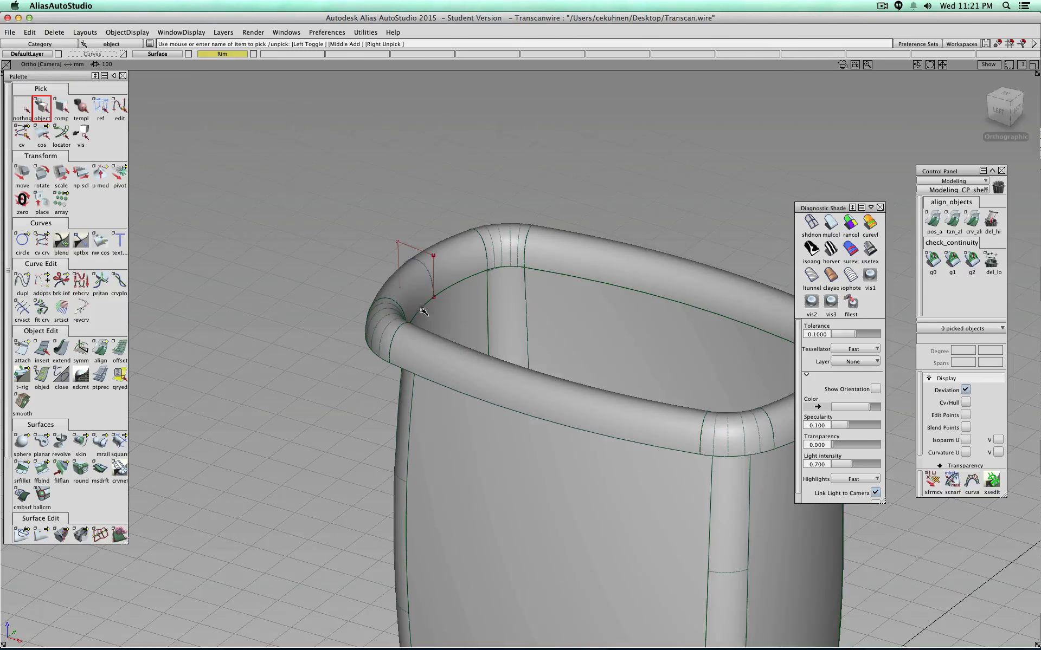
click(454, 261)
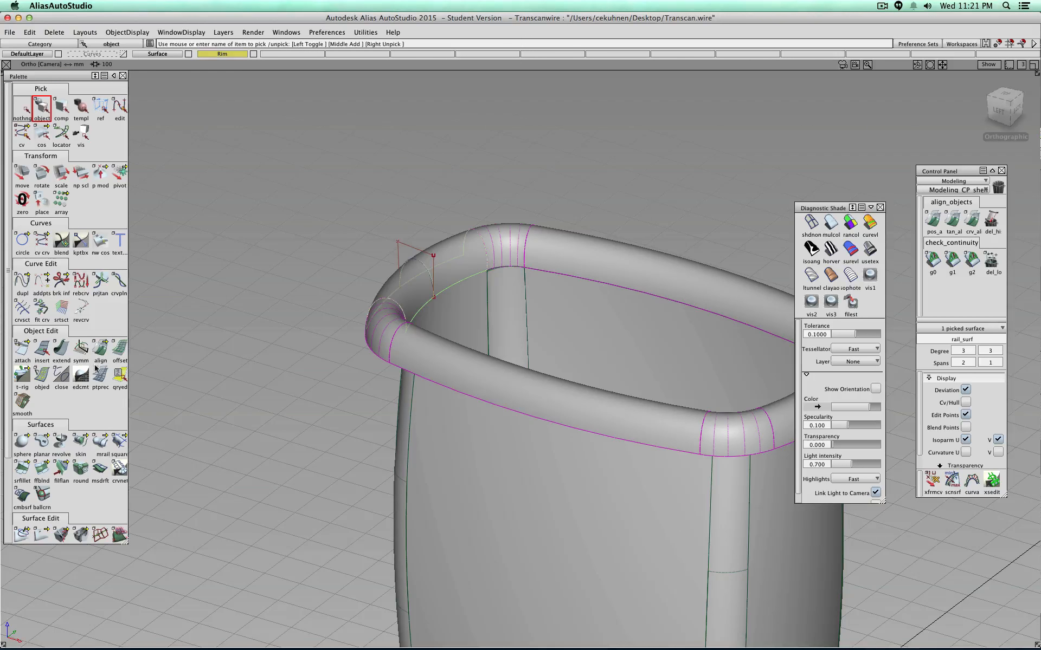
click(100, 442)
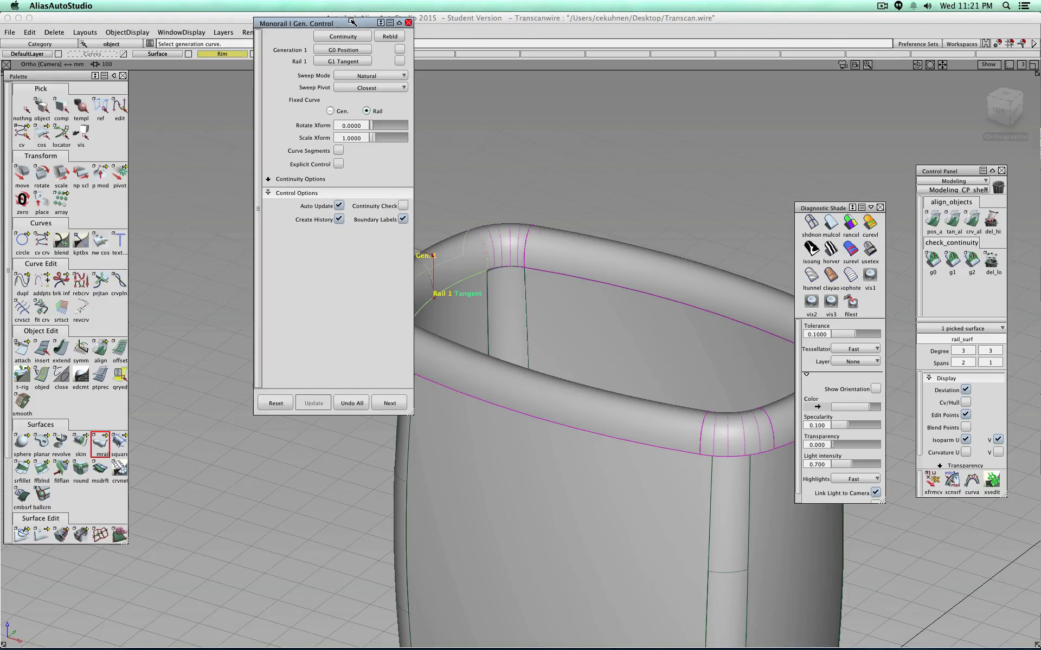
drag(353, 23, 238, 65)
click(234, 103)
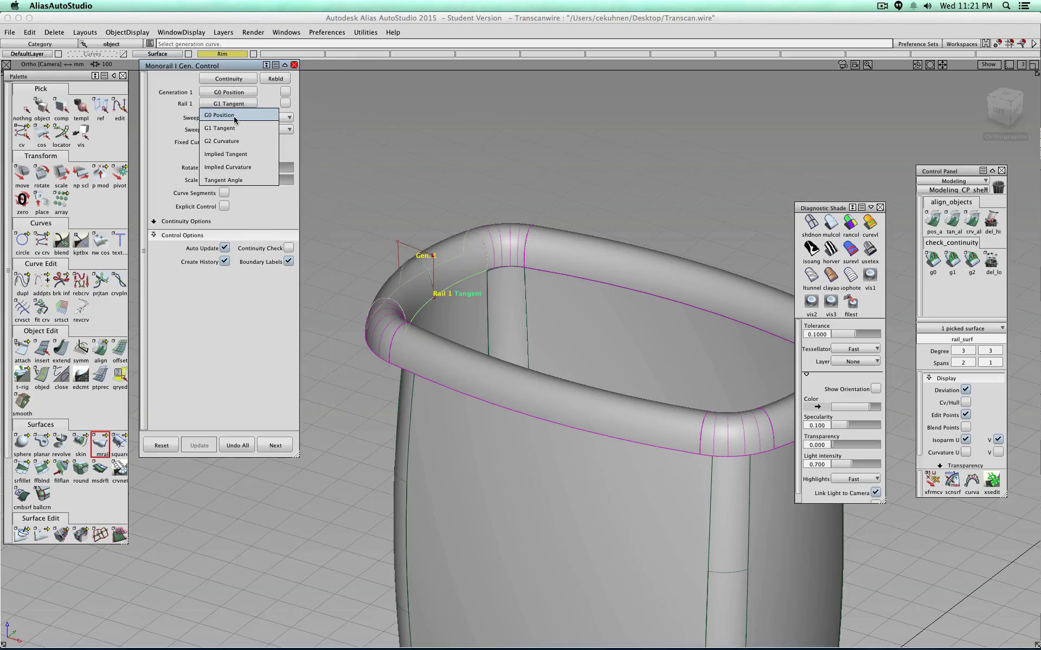
click(234, 116)
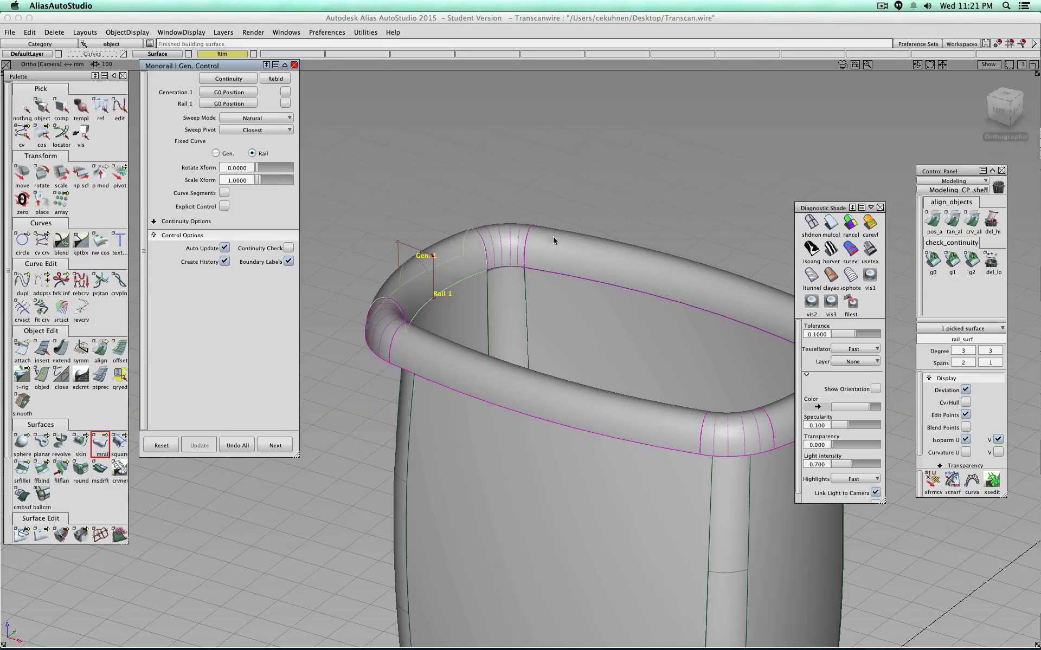
alt+shift+drag(564, 248, 368, 195)
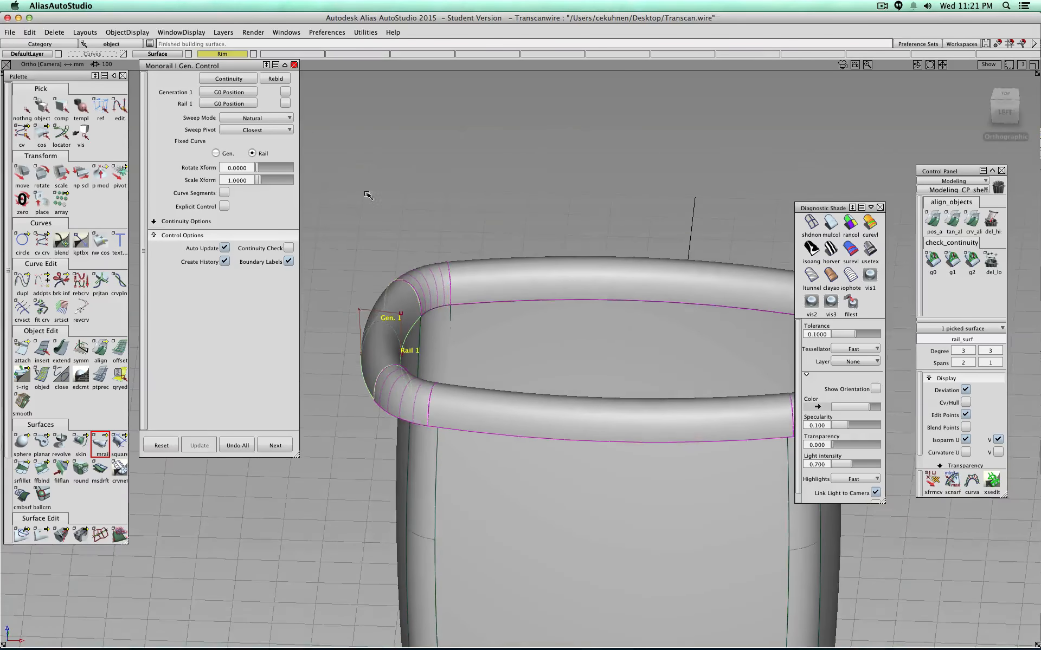
- Try G2 Curvature as the end surface's Rail 1 continuity and examine the rim from another angle
click(242, 104)
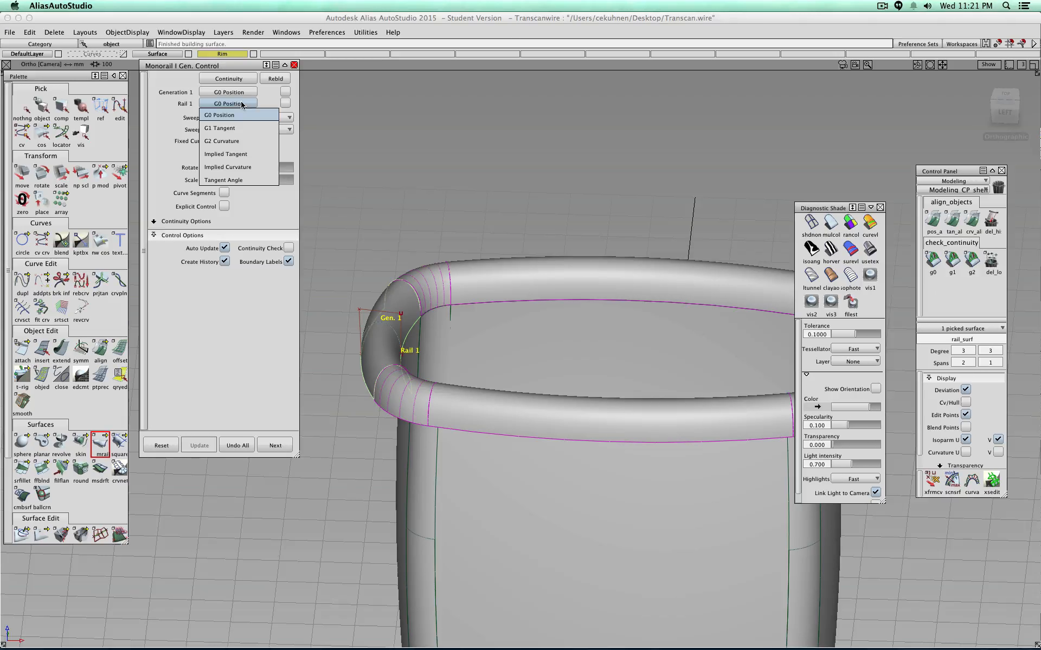
click(243, 142)
alt+shift+drag(571, 239, 372, 269)
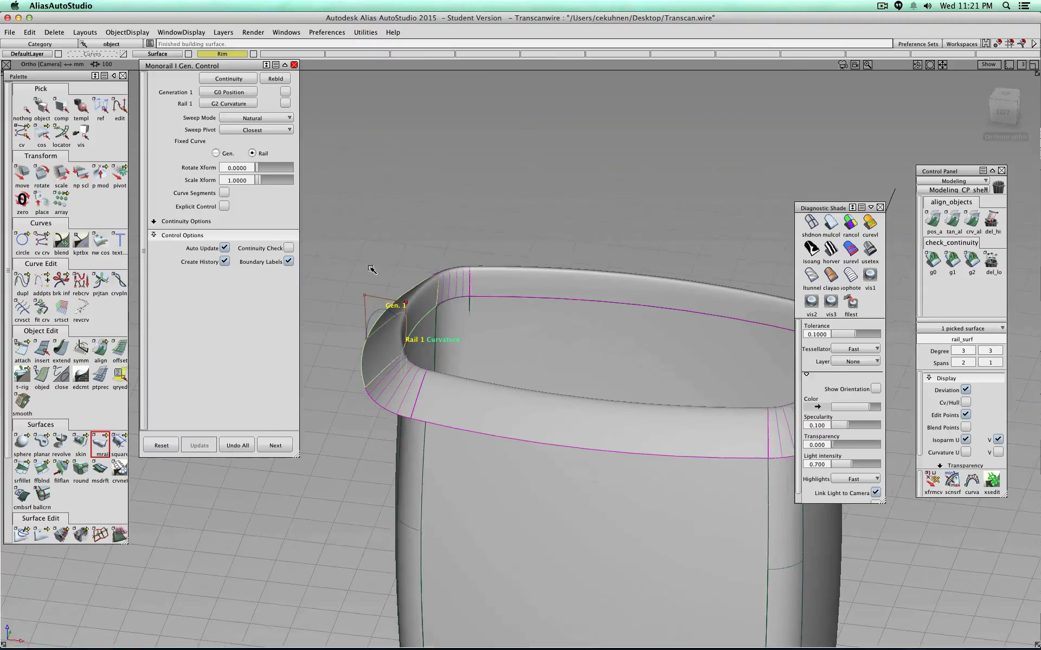
- Switch the end surface's Rail 1 continuity between G1 Tangent and G0 Position for comparison, leaving it at G0 Position
click(227, 103)
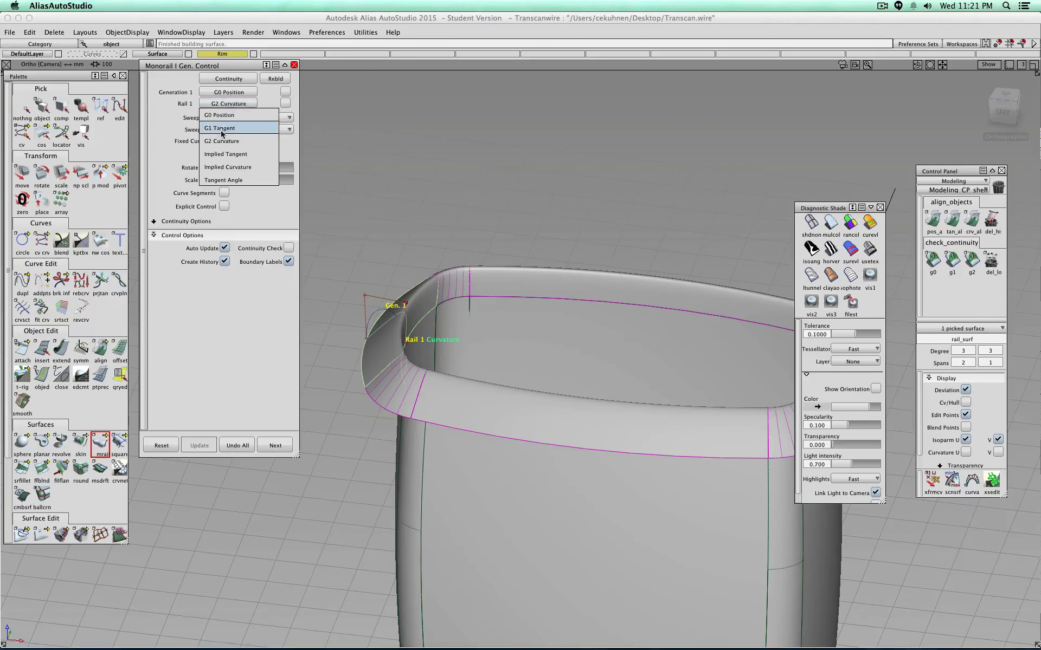
click(232, 133)
click(225, 106)
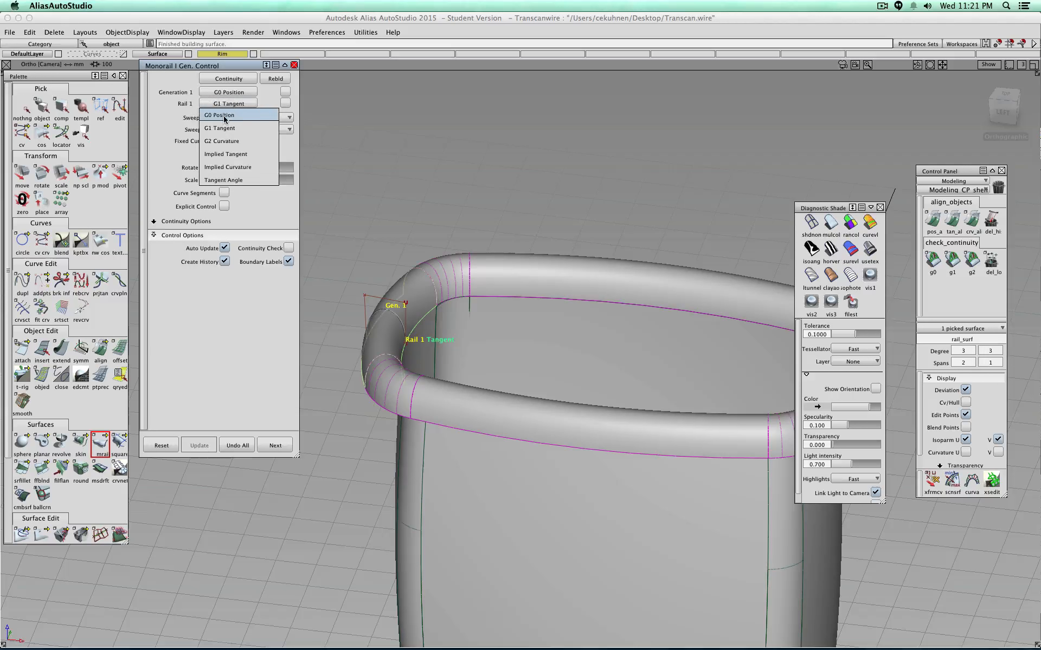
click(224, 117)
click(231, 104)
click(230, 129)
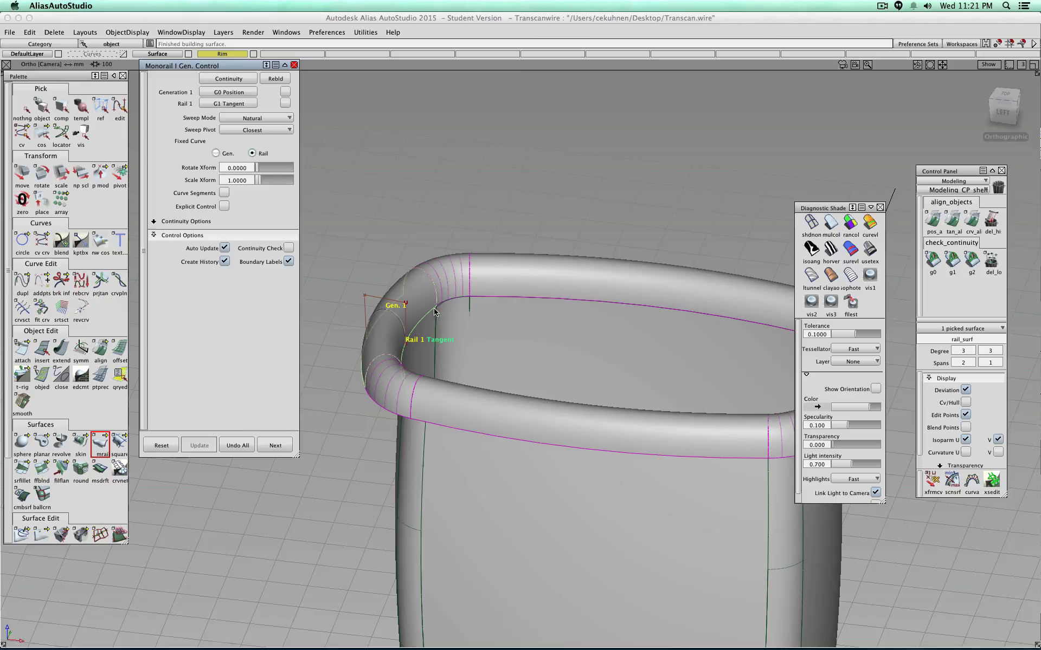
click(237, 106)
click(237, 114)
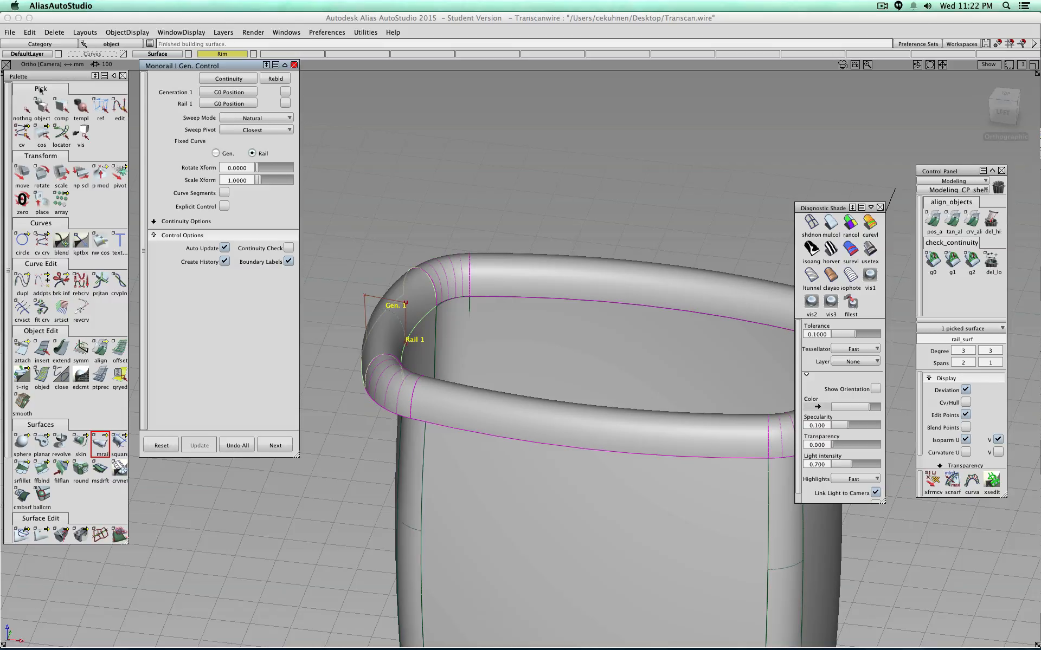
- Pick the profile curve's inner upper CV, move it slightly outward away from the opening, and clear the pick
click(22, 108)
click(22, 133)
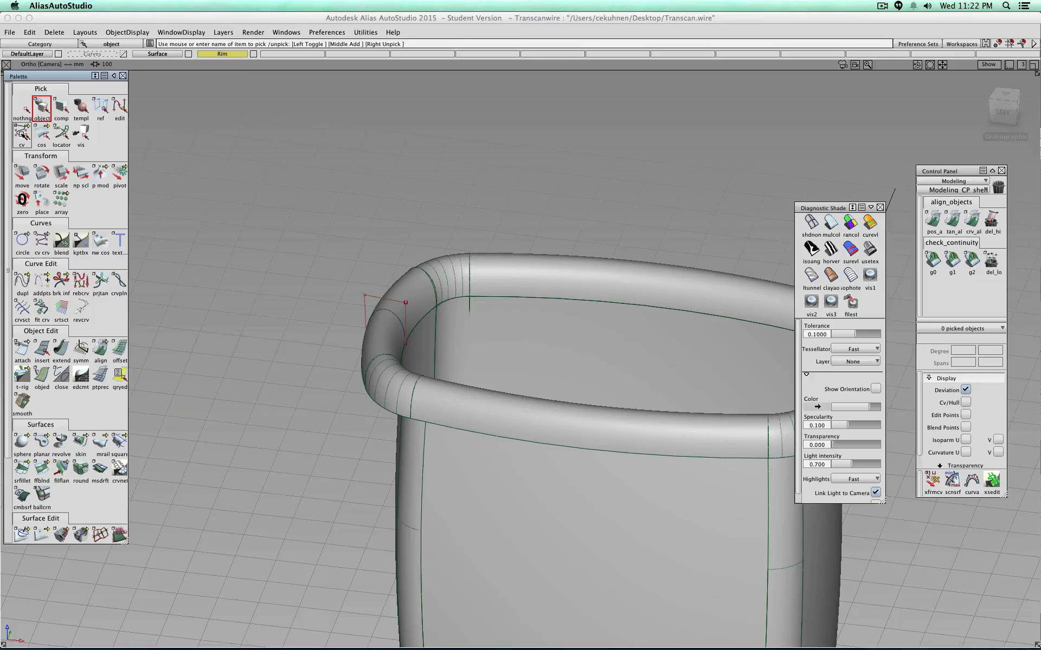
click(406, 303)
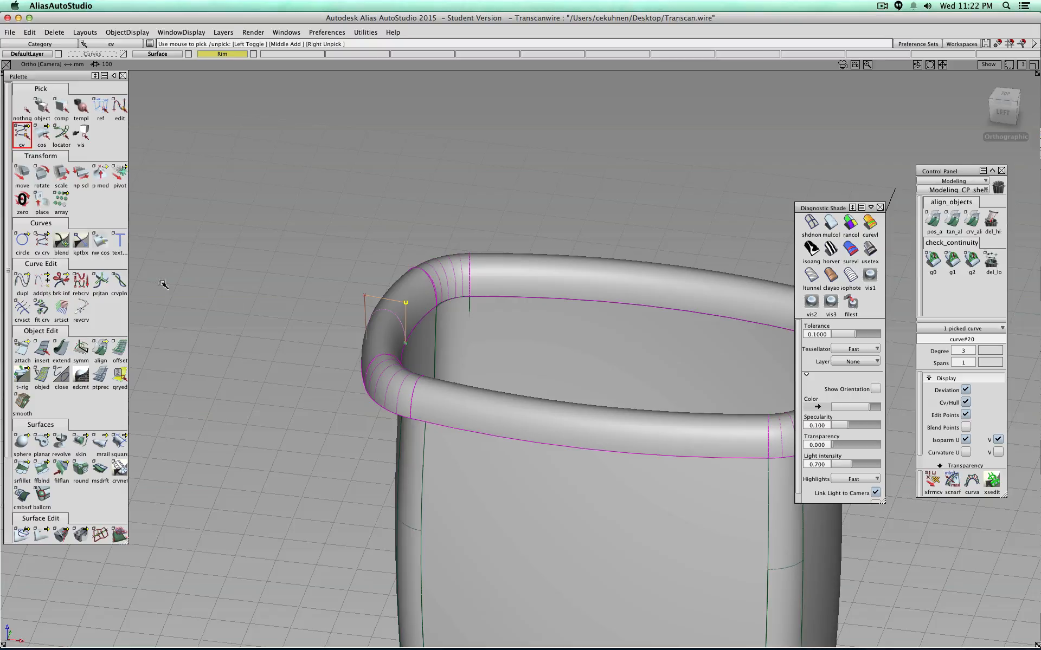
click(21, 173)
drag(586, 358, 568, 354)
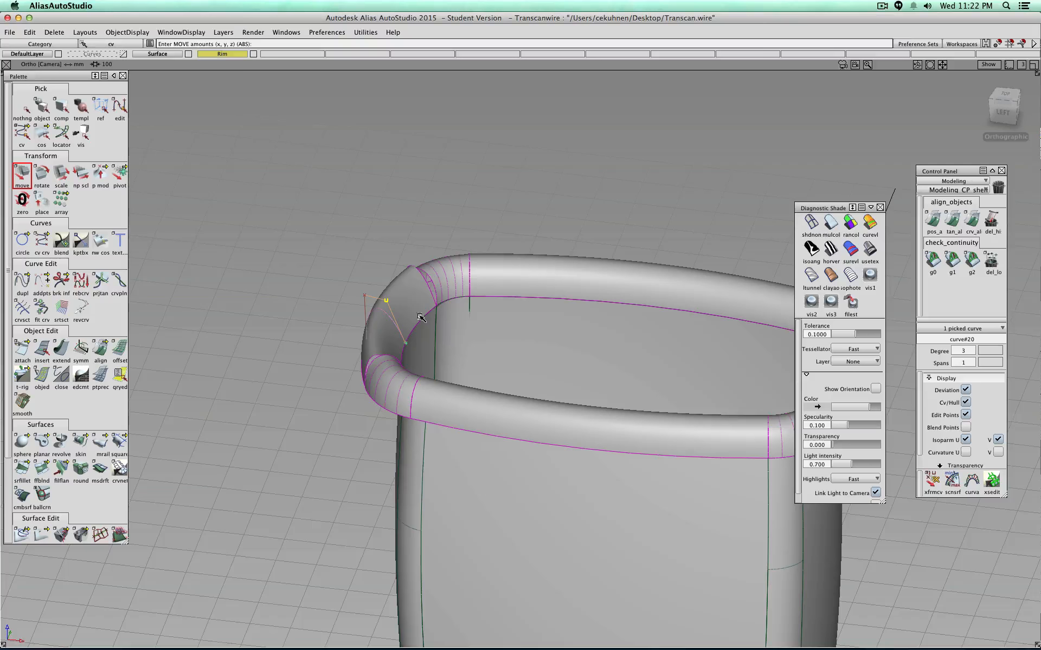
click(36, 107)
click(26, 109)
click(40, 109)
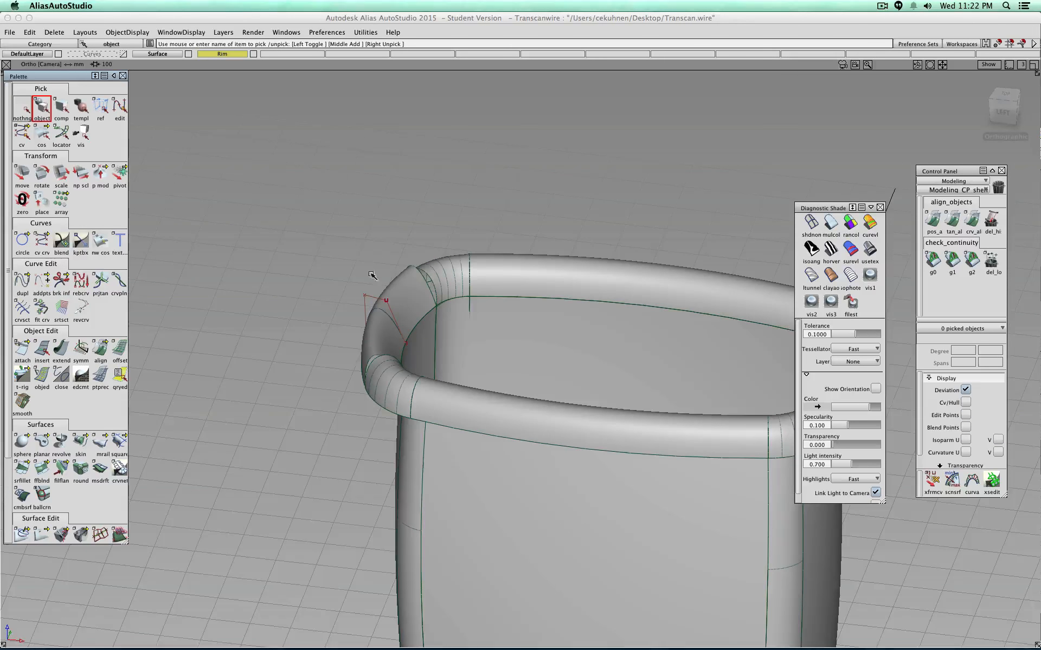
- Query edit the far corner rim surface, set its Rail 1 continuity to G0 Position, and close the Monorail settings
alt+shift+right_drag(373, 276, 391, 295)
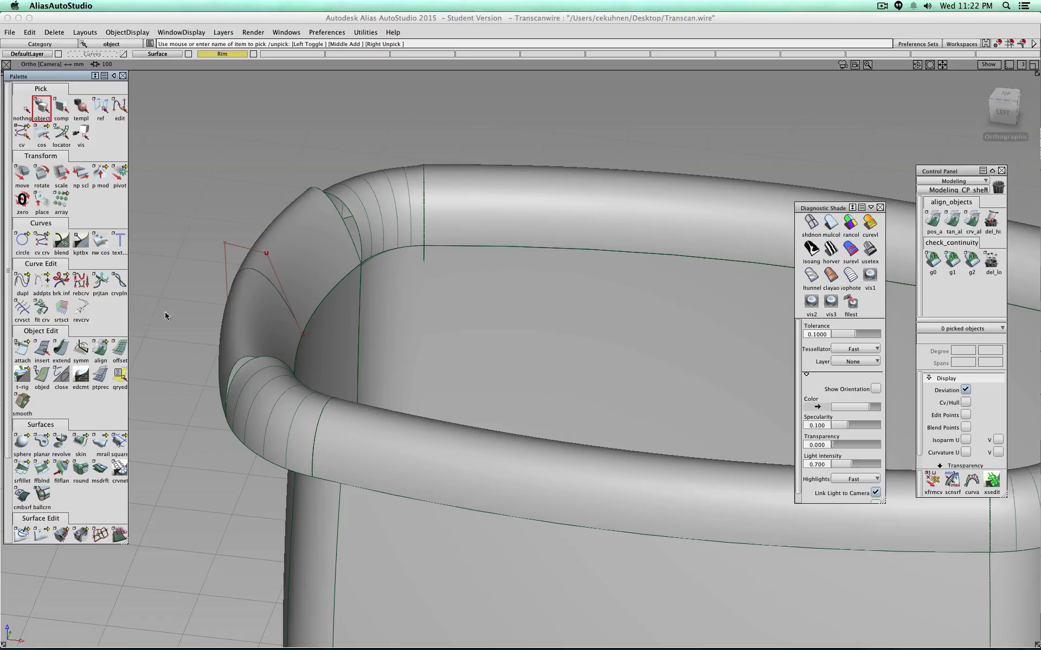
click(120, 378)
click(374, 213)
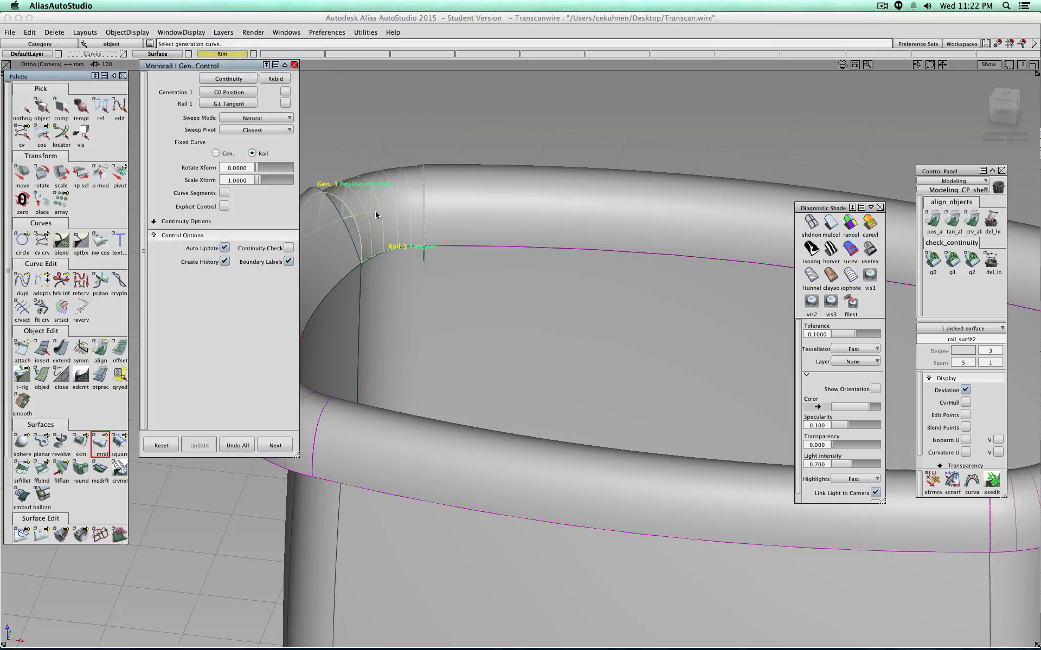
click(243, 104)
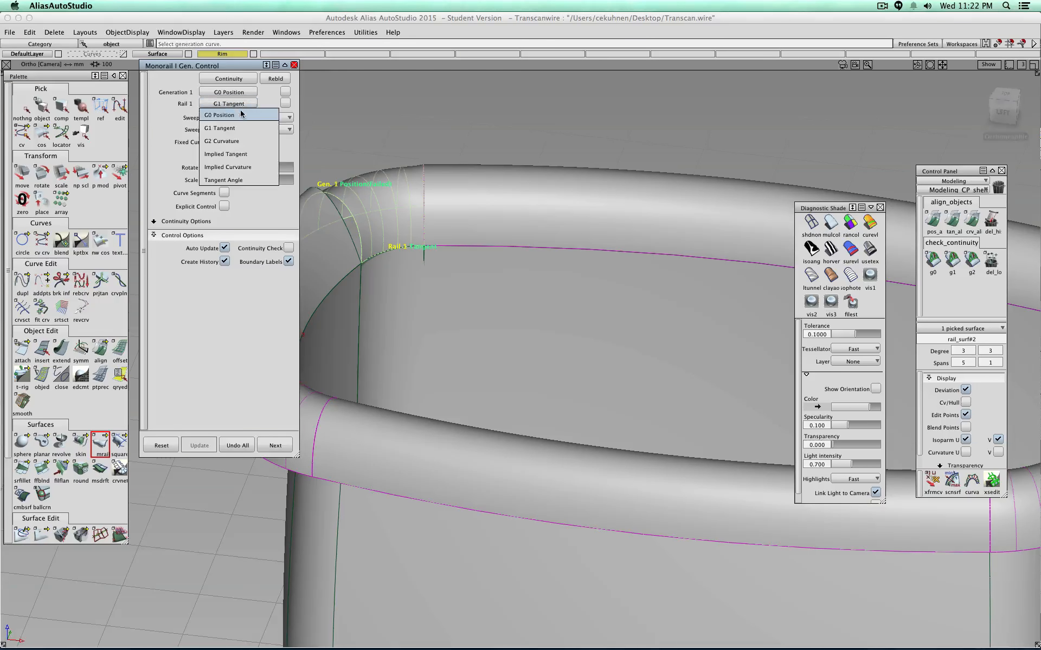
click(243, 91)
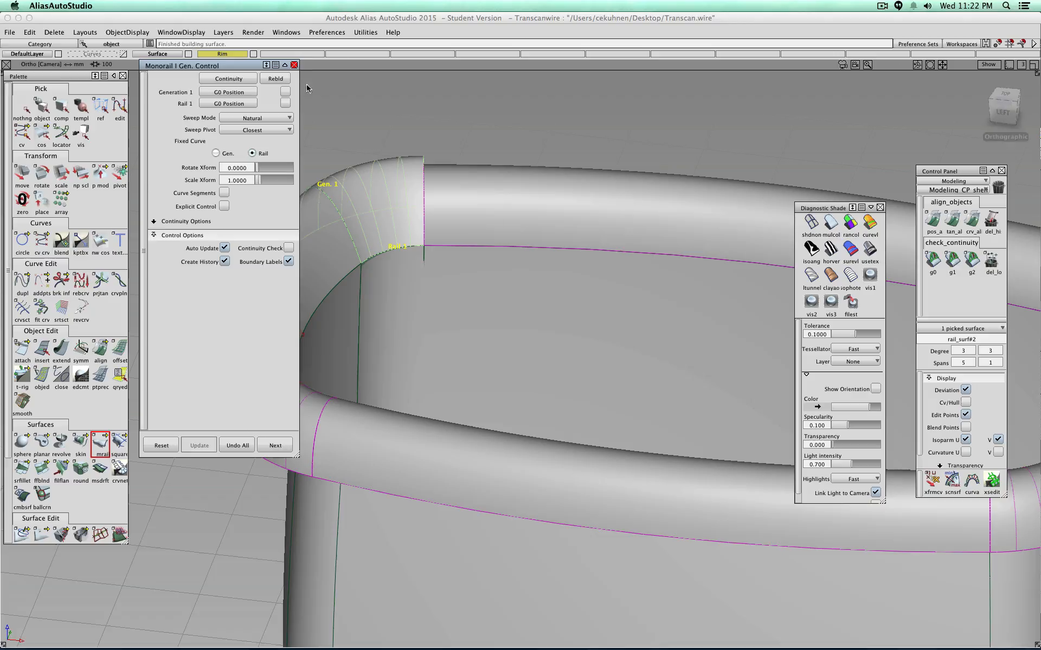
click(294, 64)
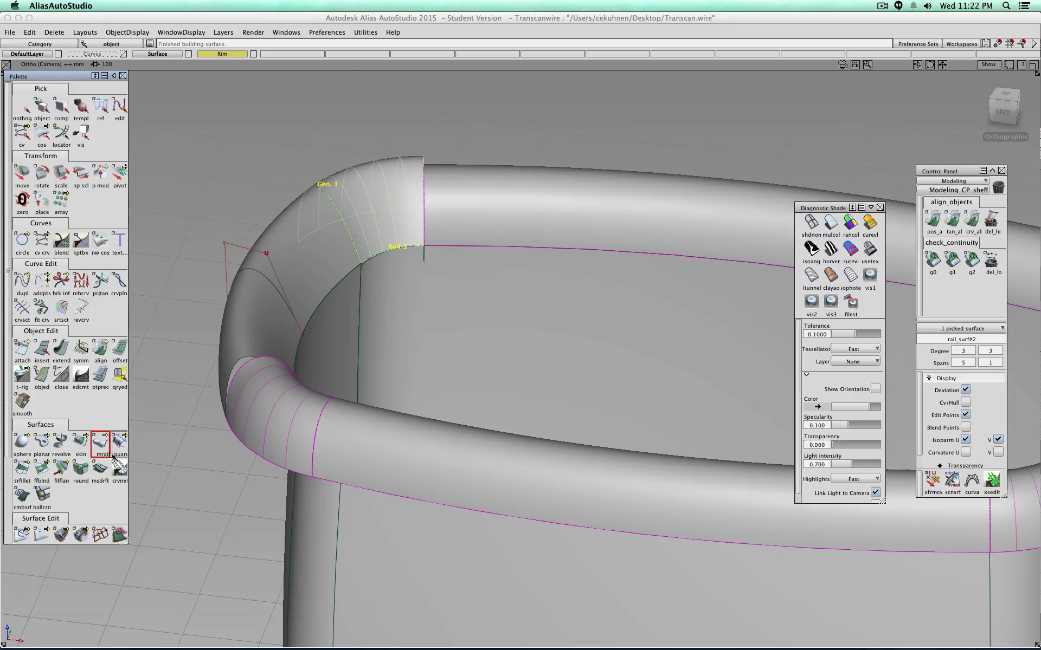
- Inspect the corner of the rim, query edit its far corner surface again, and set Rail 1 continuity back to G1 Tangent
ctrl+shift+drag(208, 209, 211, 188)
alt+shift+right_drag(304, 326, 271, 332)
alt+shift+drag(271, 331, 342, 343)
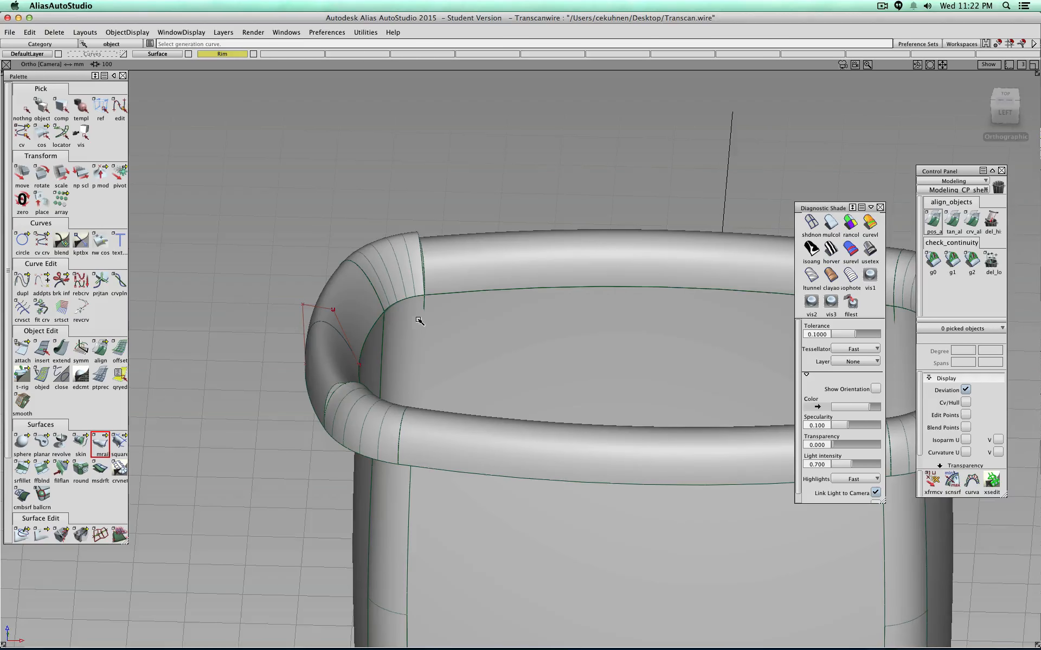
alt+shift+drag(419, 321, 467, 302)
alt+shift+drag(562, 298, 453, 324)
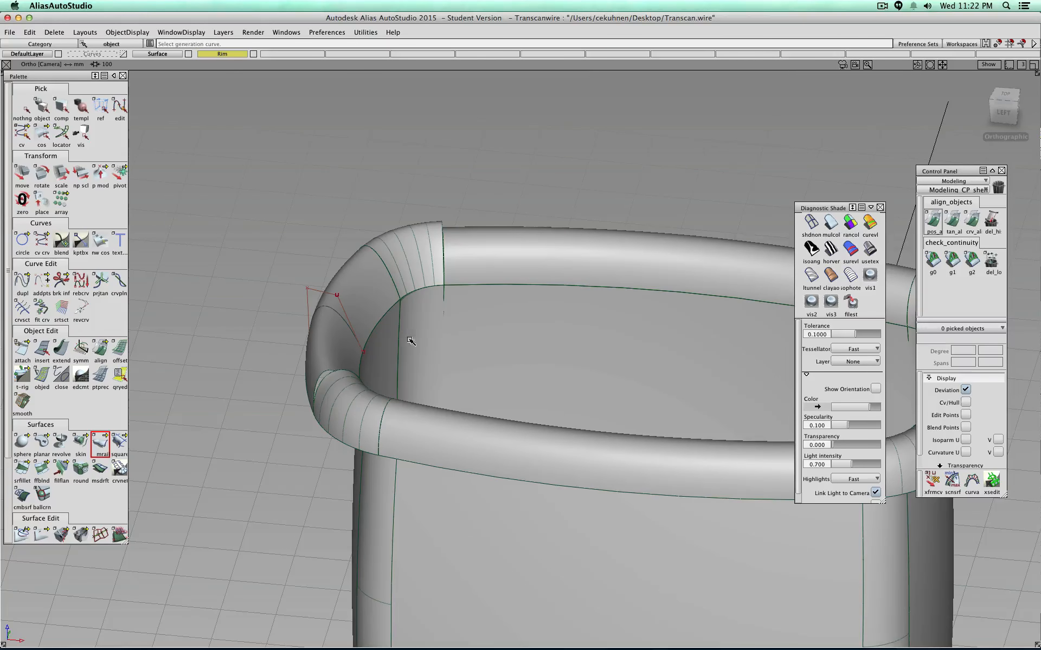
click(120, 376)
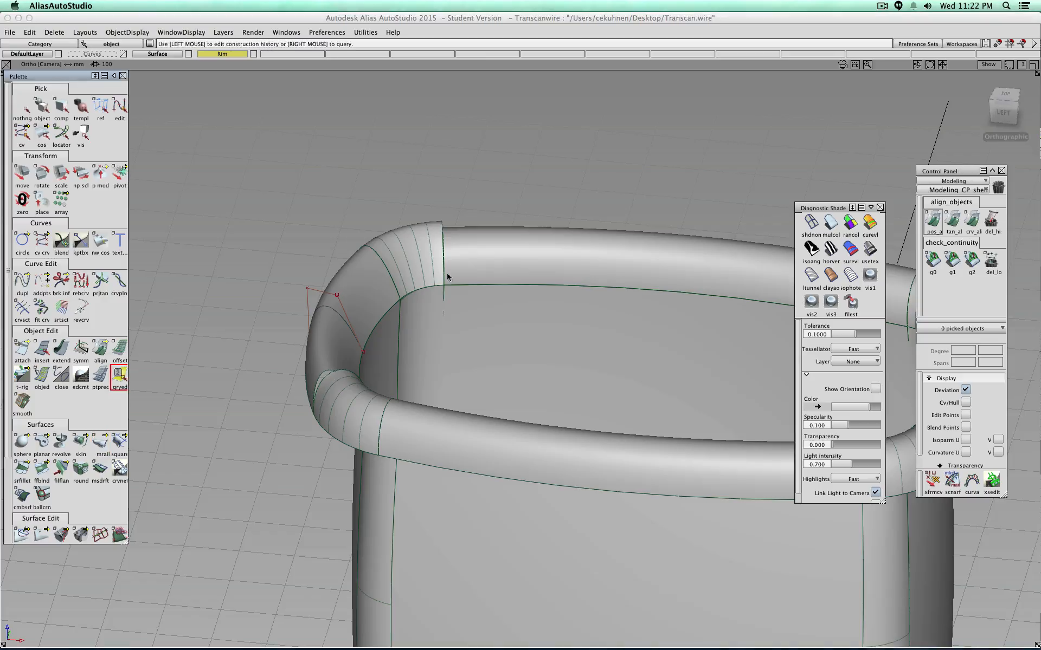
click(413, 257)
click(228, 104)
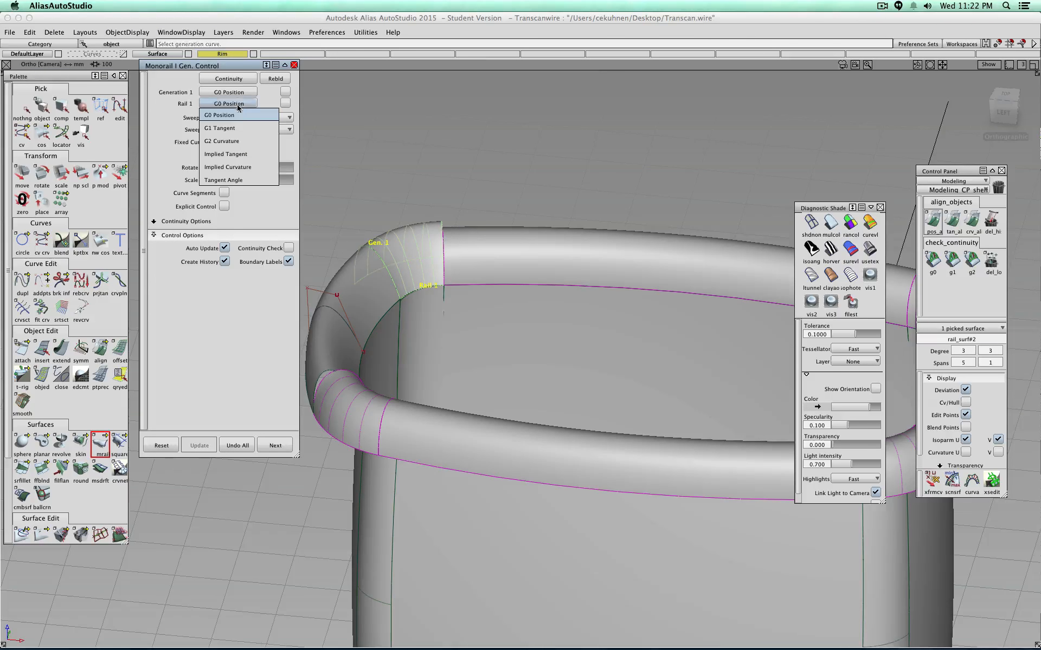
click(235, 128)
click(275, 445)
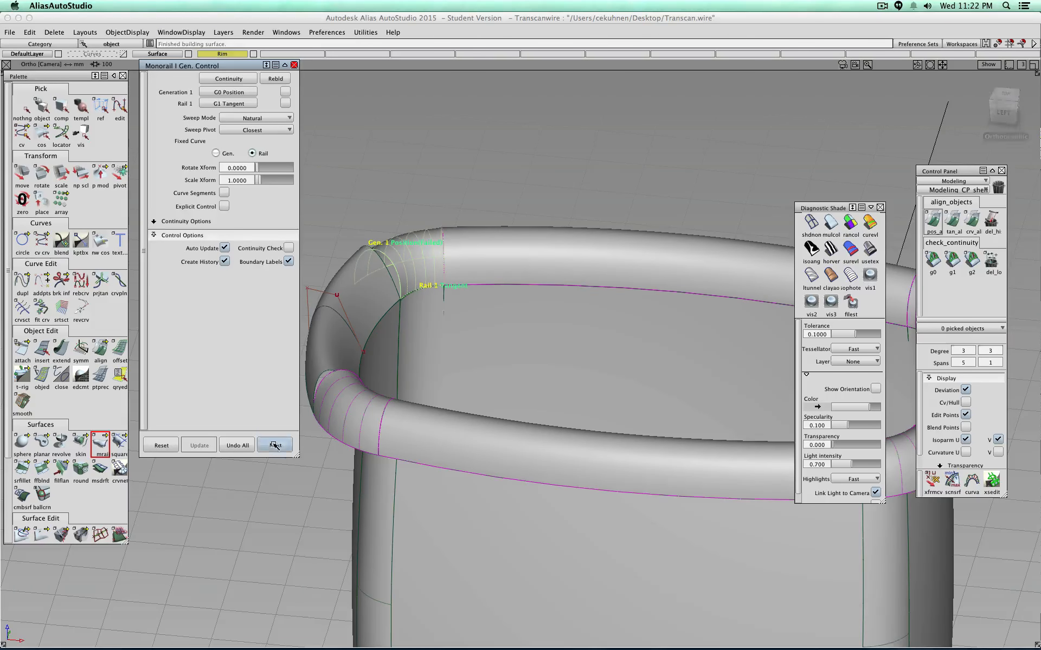
click(293, 66)
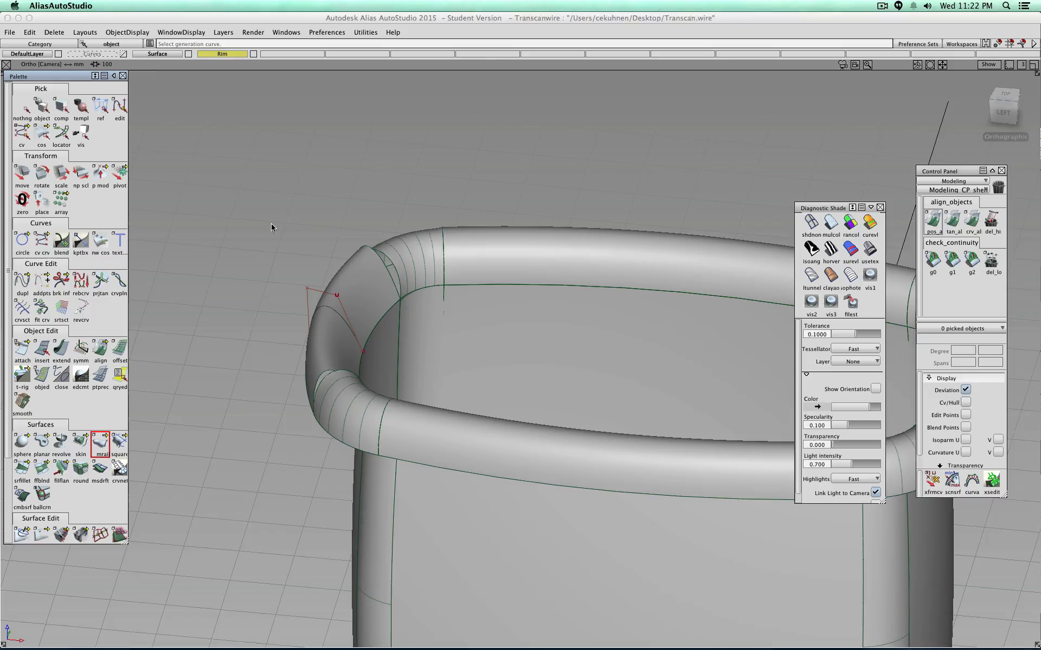
- Query edit the rim's short end surface and set its Rail 1 continuity to G1 Tangent
click(340, 296)
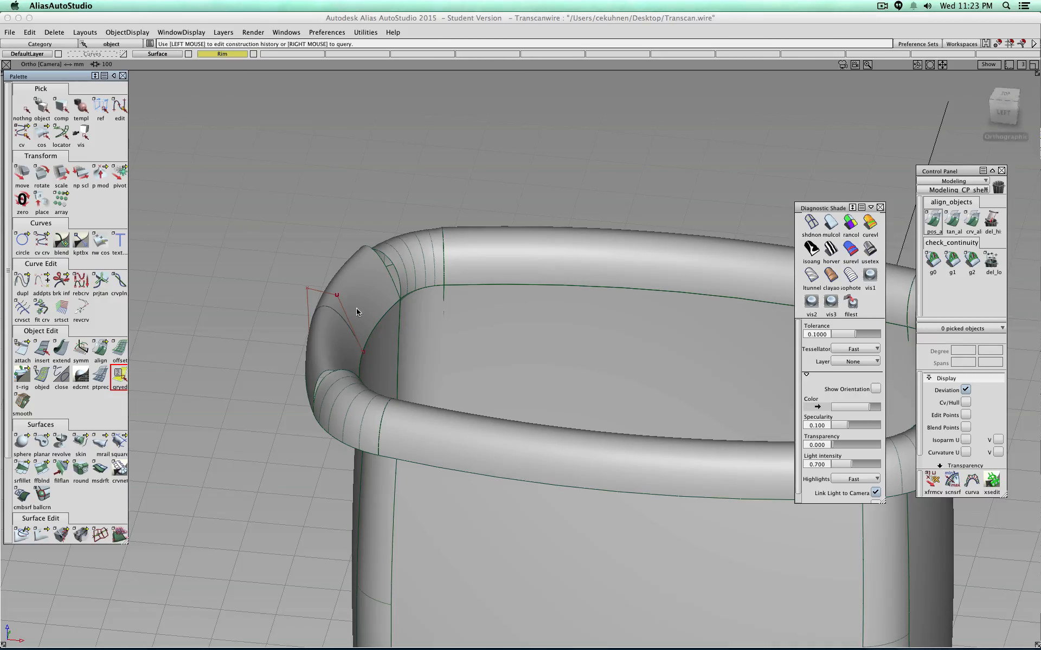
click(364, 350)
click(221, 104)
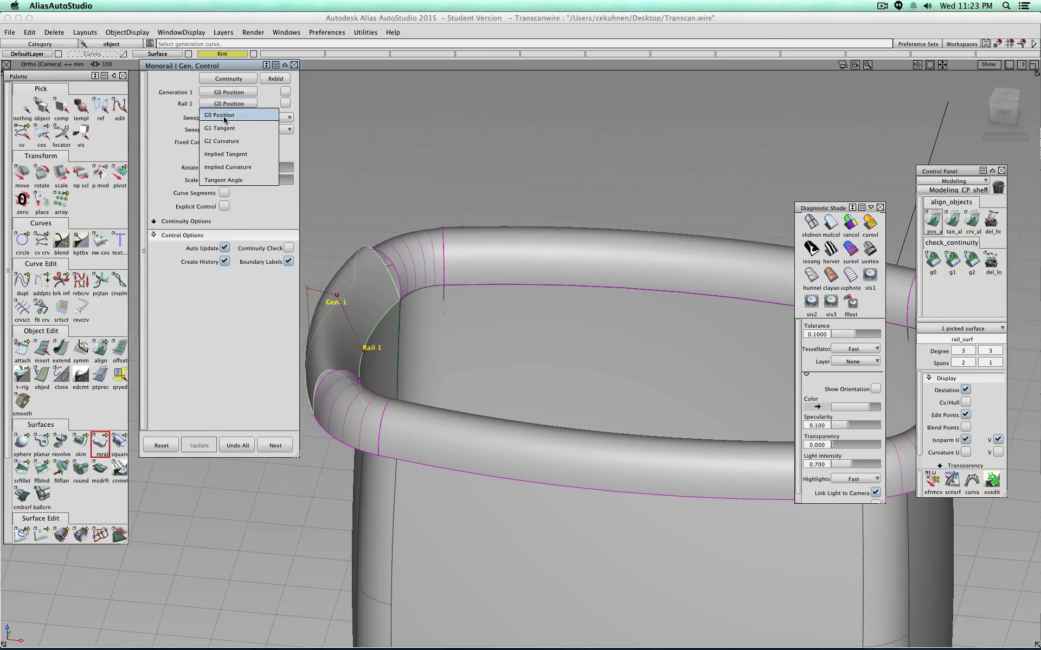
click(225, 125)
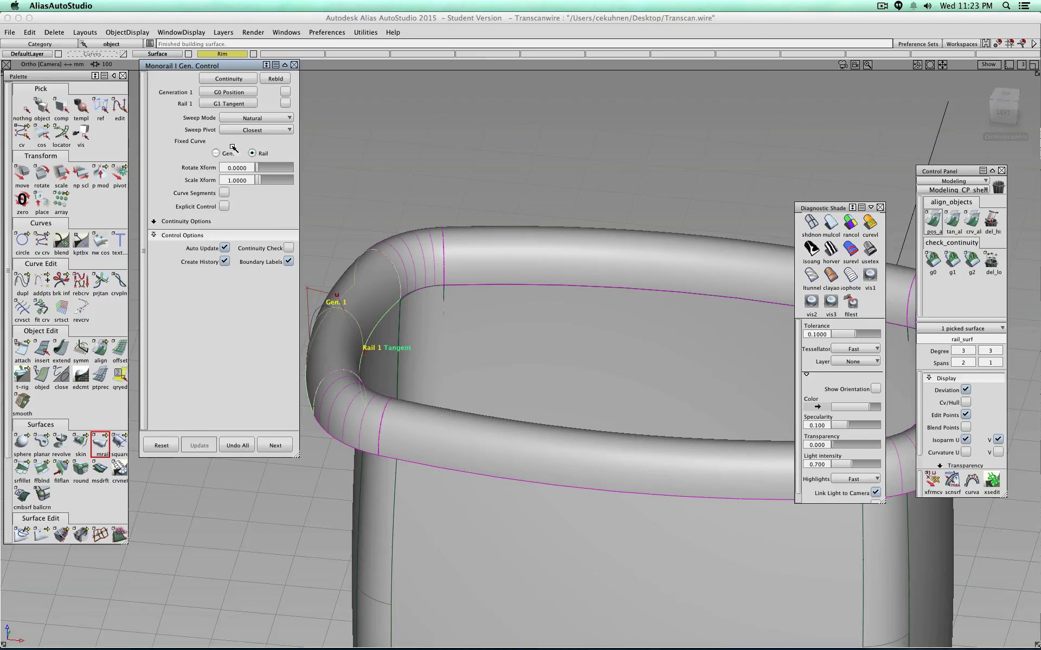
- Finish the monorail edit, clear the pick, and move the profile curve's two upper CVs down to flatten the rim
click(276, 446)
click(26, 103)
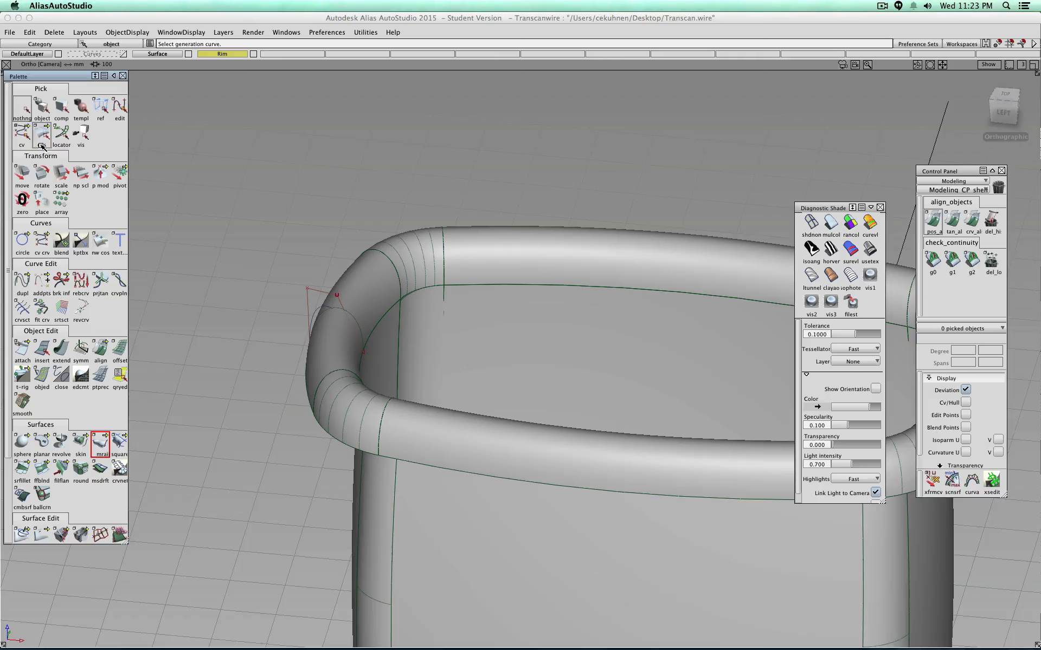
click(22, 133)
drag(275, 279, 347, 305)
ctrl+shift+middle_drag(260, 278, 261, 263)
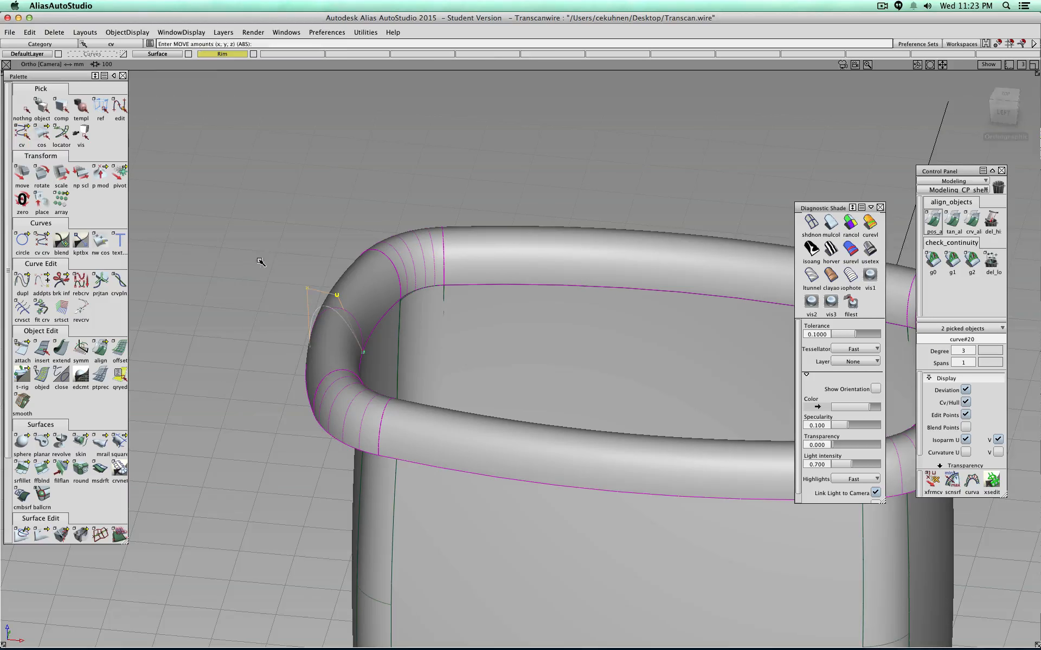
right_drag(260, 262, 260, 286)
- Pick only the profile curve's inner upper CV and move it about 38 mm along X toward the opening
click(337, 320)
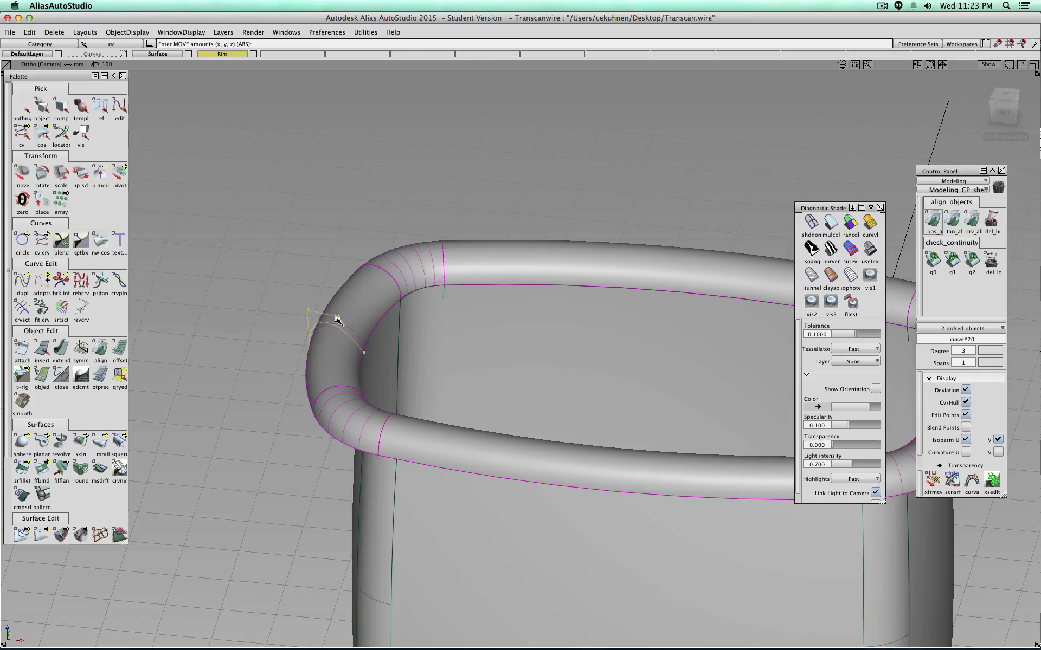
ctrl+shift+middle_drag(257, 347, 256, 334)
drag(257, 334, 279, 332)
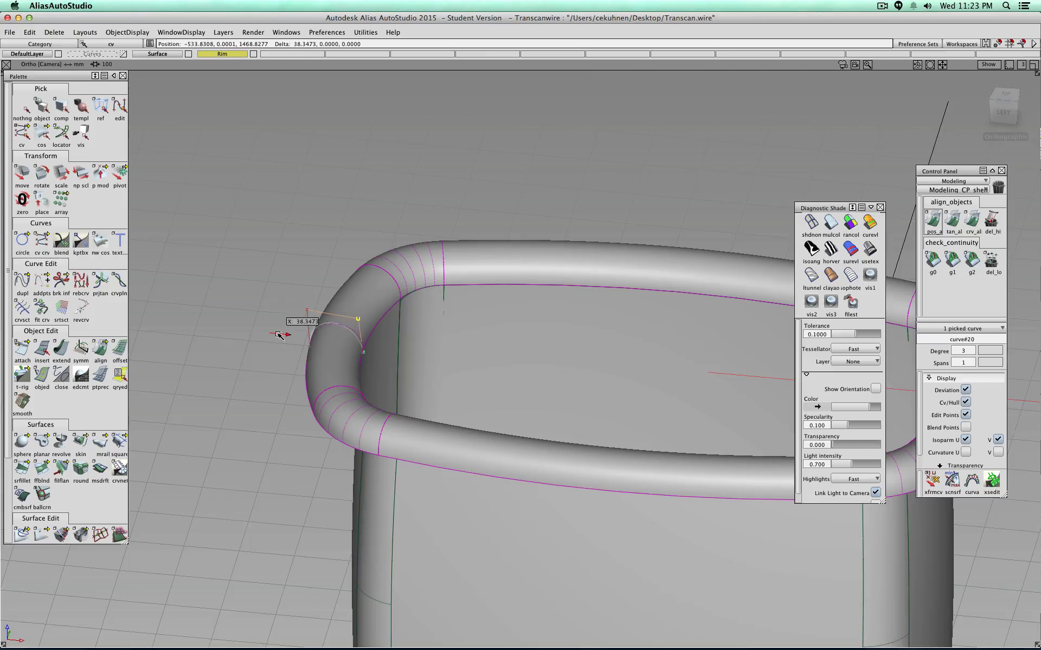
- In the left view, move the profile curve's outer end CV outward and up to flare the rim, and inspect the rim in 3D
alt+shift+drag(453, 365, 318, 338)
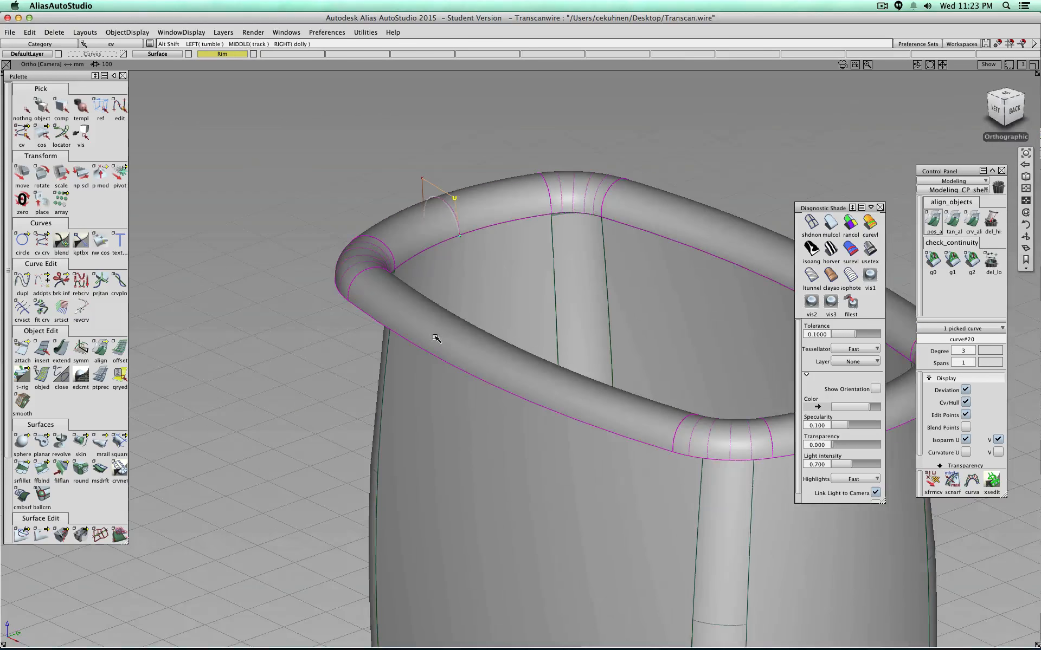
alt+shift+middle_drag(539, 349, 346, 327)
alt+shift+right_drag(553, 332, 457, 339)
alt+shift+middle_drag(493, 355, 471, 305)
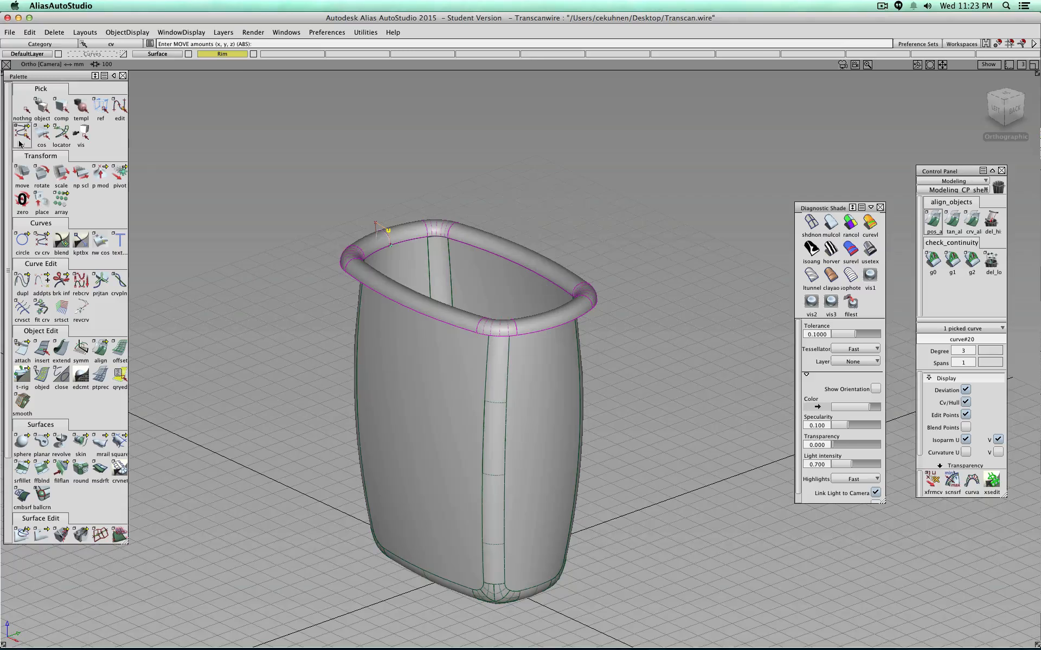
click(996, 106)
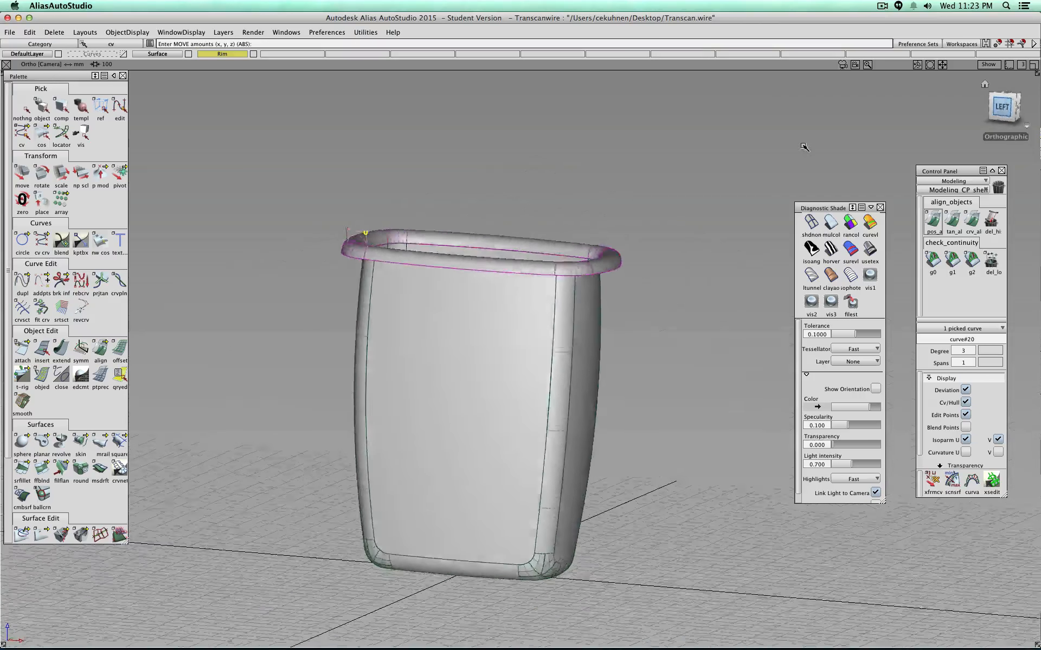
click(327, 238)
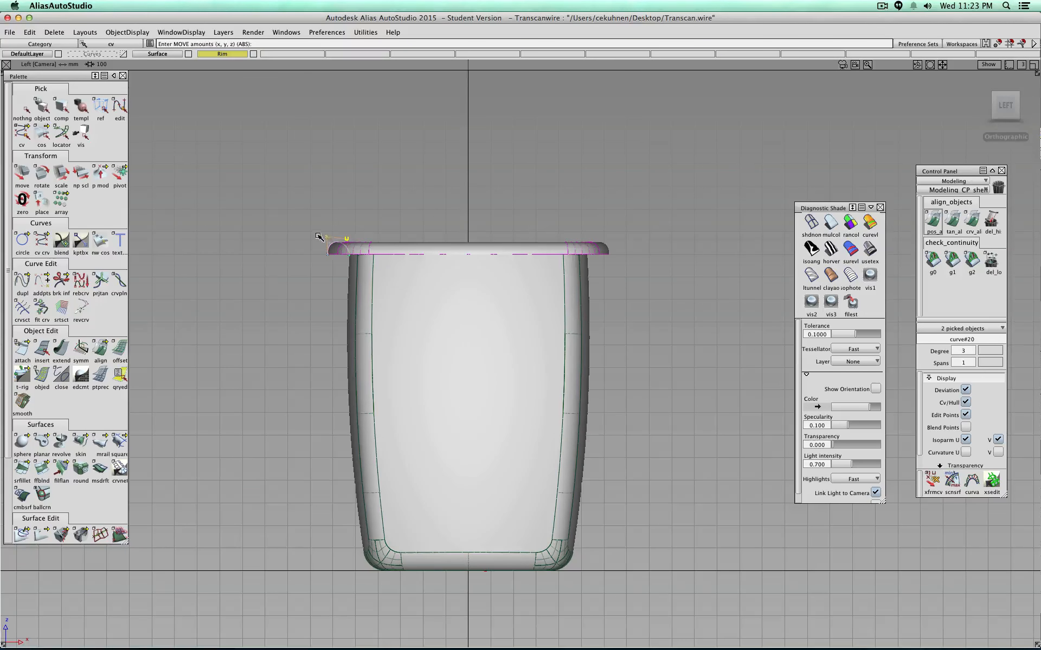
alt+shift+right_drag(271, 269, 313, 275)
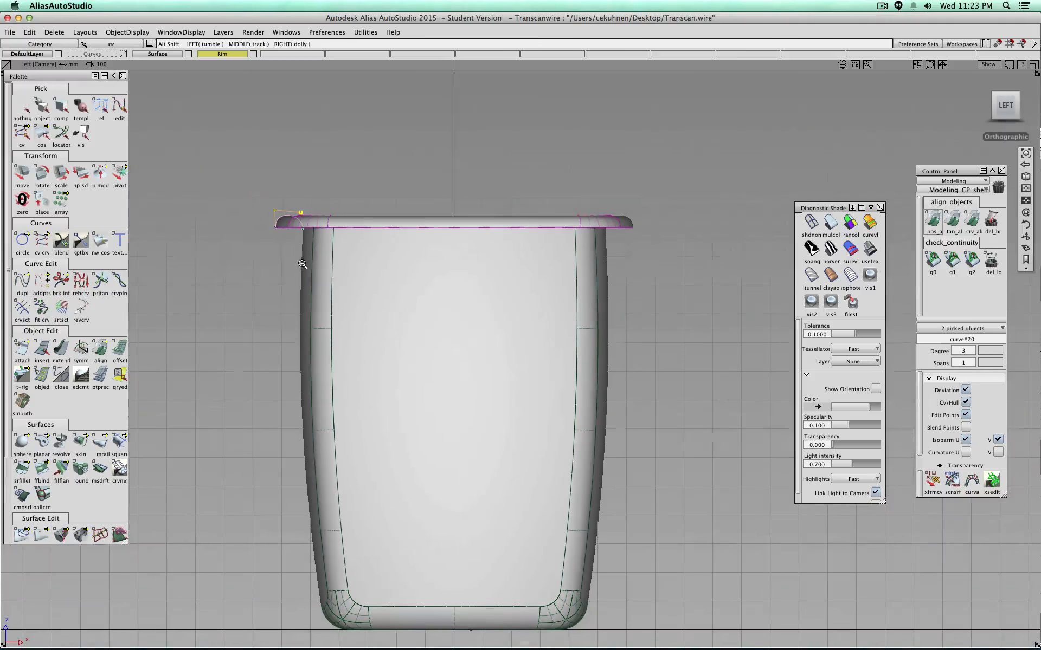
click(276, 229)
drag(274, 245, 243, 231)
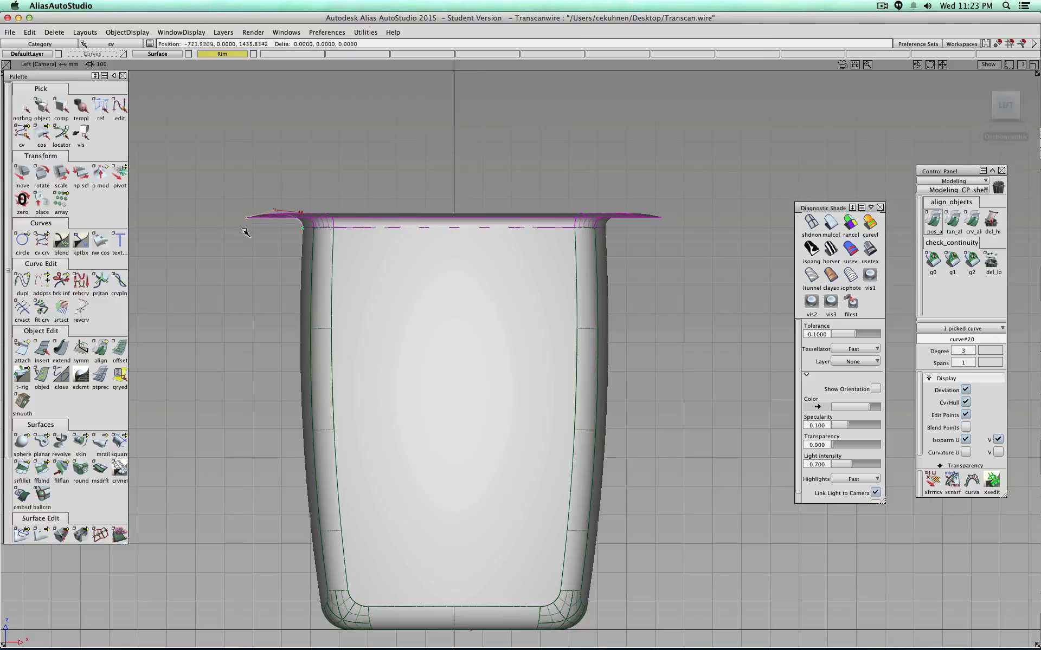
alt+shift+drag(412, 183, 344, 255)
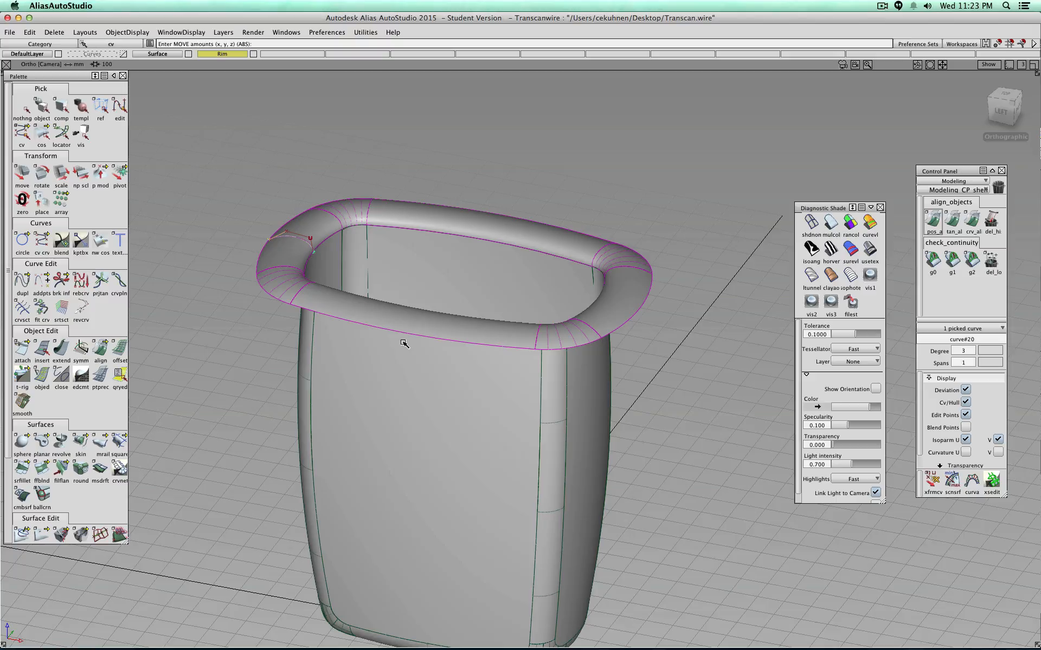
alt+shift+drag(580, 200, 460, 302)
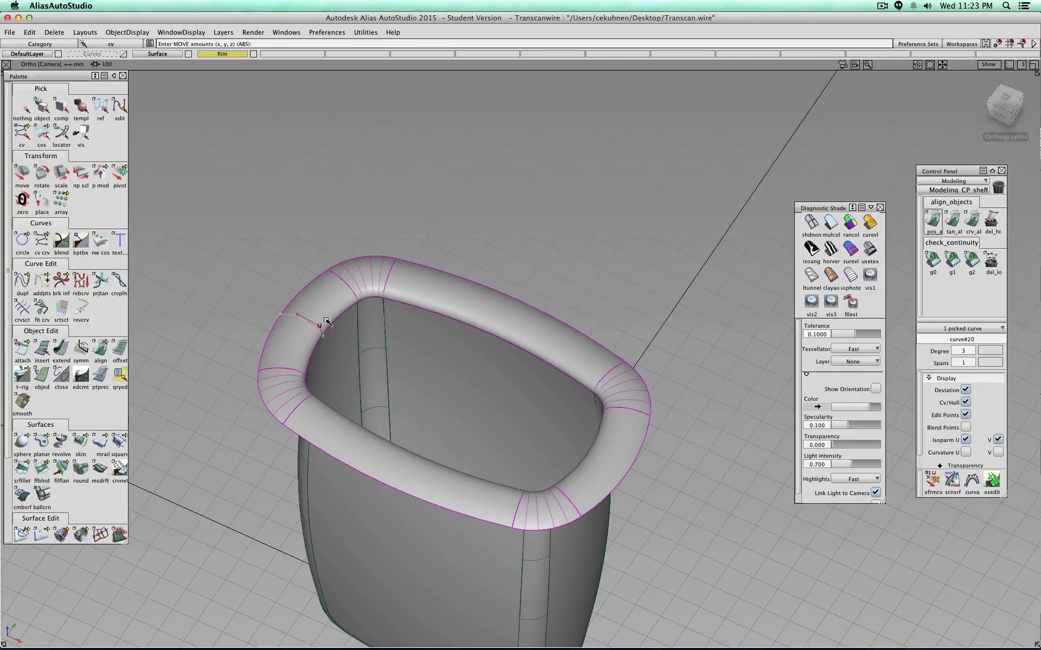
key(shift+alt)
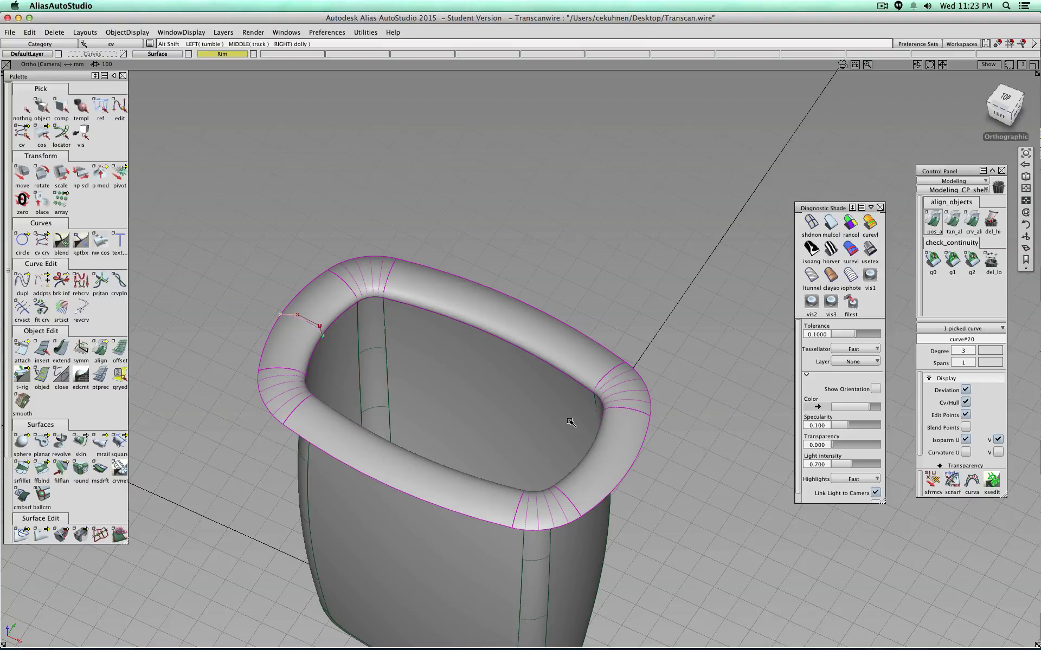